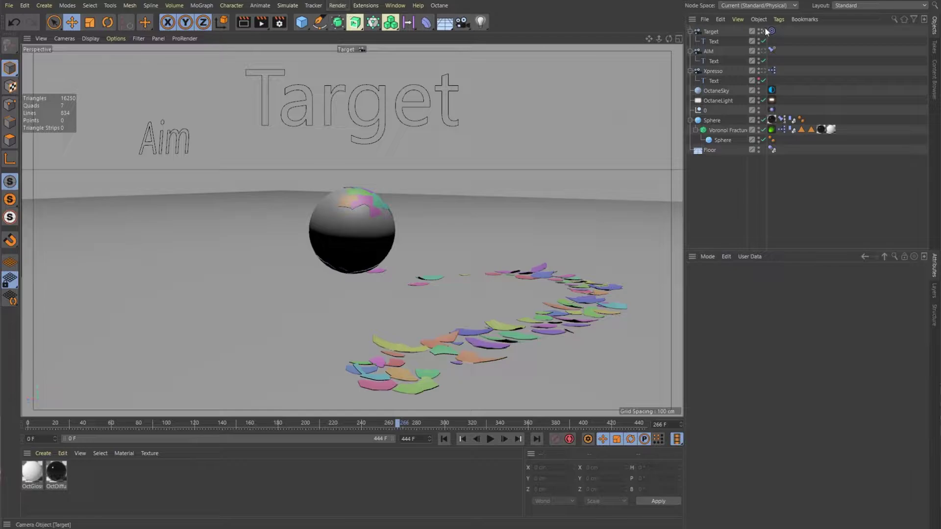
# Rewind to the first frame and replay the fracturing sphere through the Target camera.
pyautogui.click(445, 439)
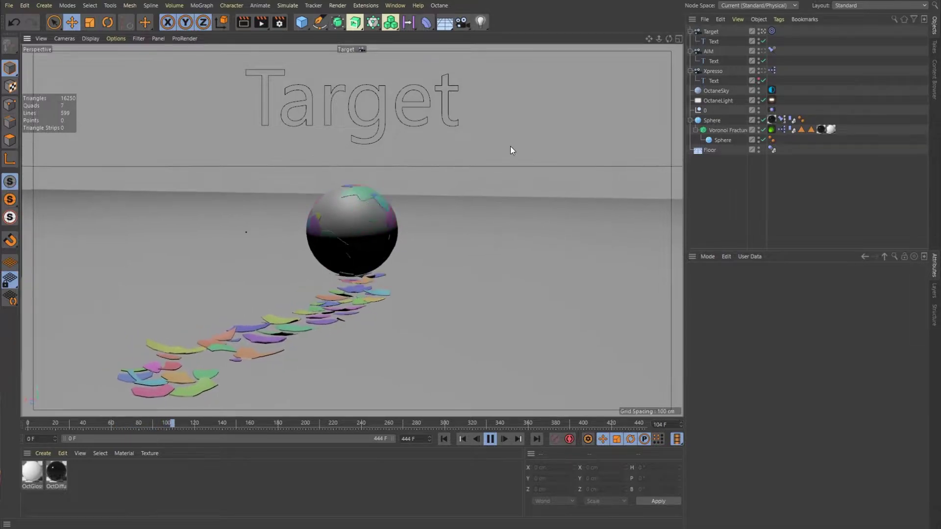
# Compare the Xpresso and Target camera views of the rolling sphere, then show the Target camera's properties.
pyautogui.click(709, 31)
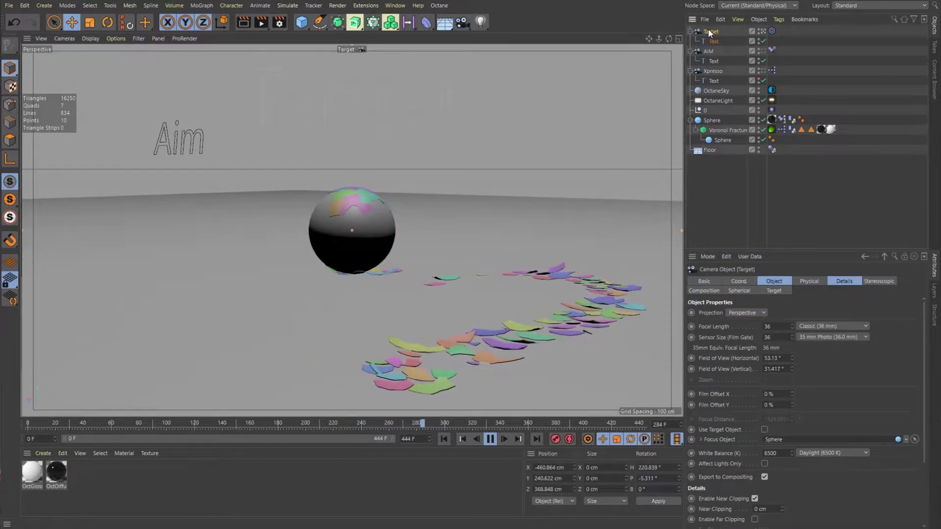
pyautogui.click(724, 167)
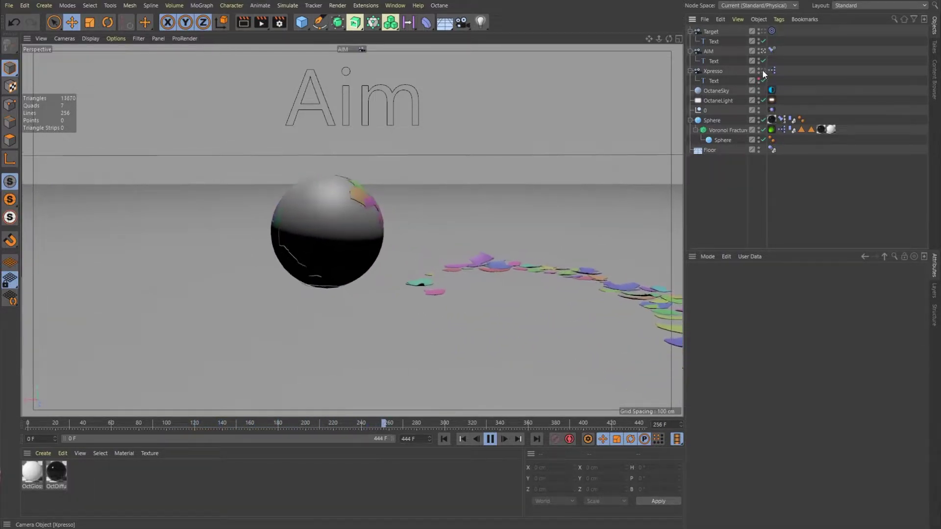
pyautogui.click(762, 71)
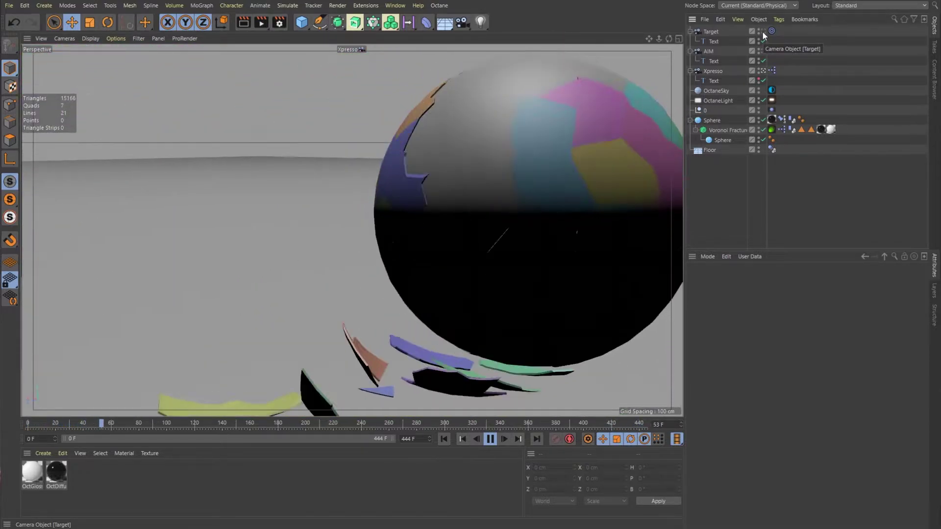
pyautogui.click(763, 31)
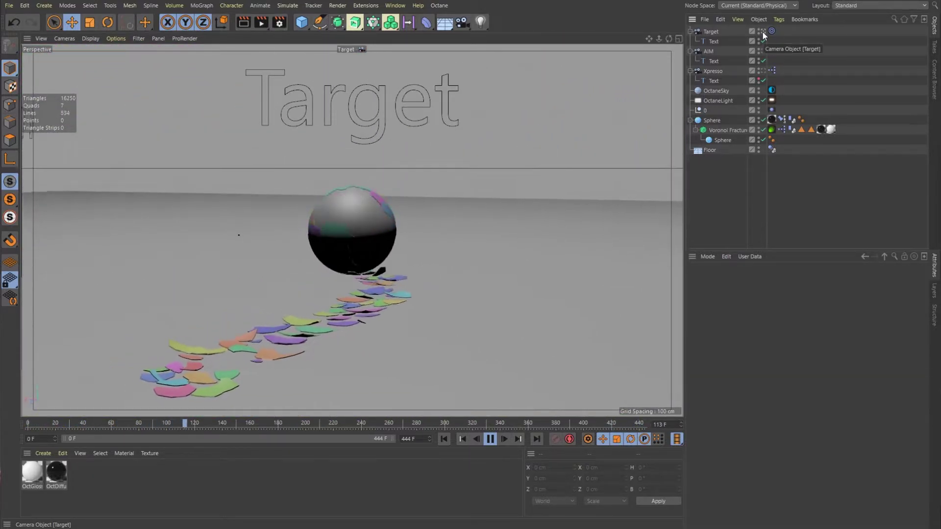
pyautogui.click(710, 32)
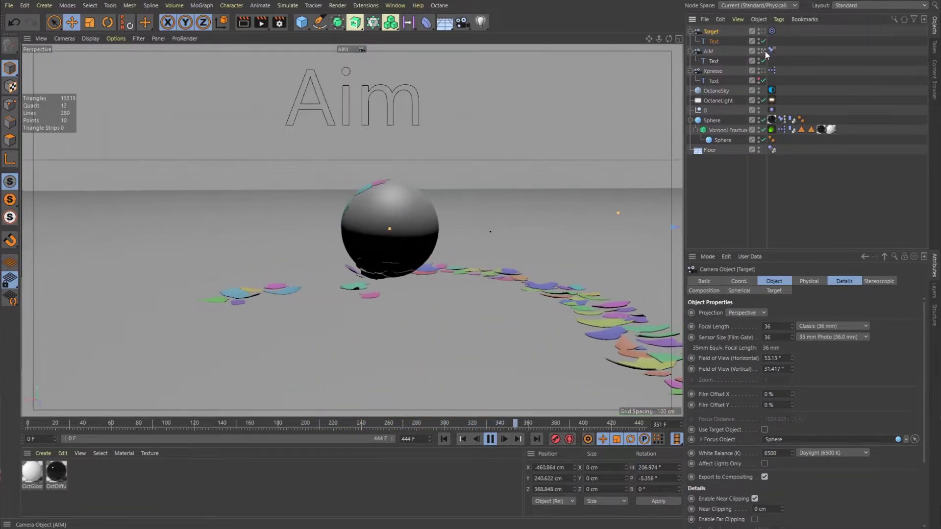
# Select the AIM camera and watch it keep the rolling sphere framed during playback.
pyautogui.click(710, 52)
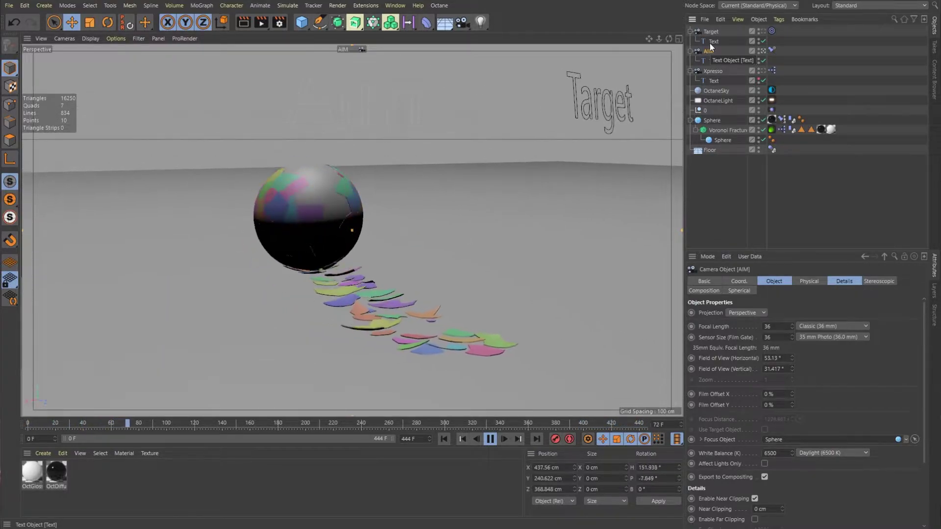
# Show the Xpresso camera's properties and watch the sphere roll through that view.
pyautogui.click(712, 71)
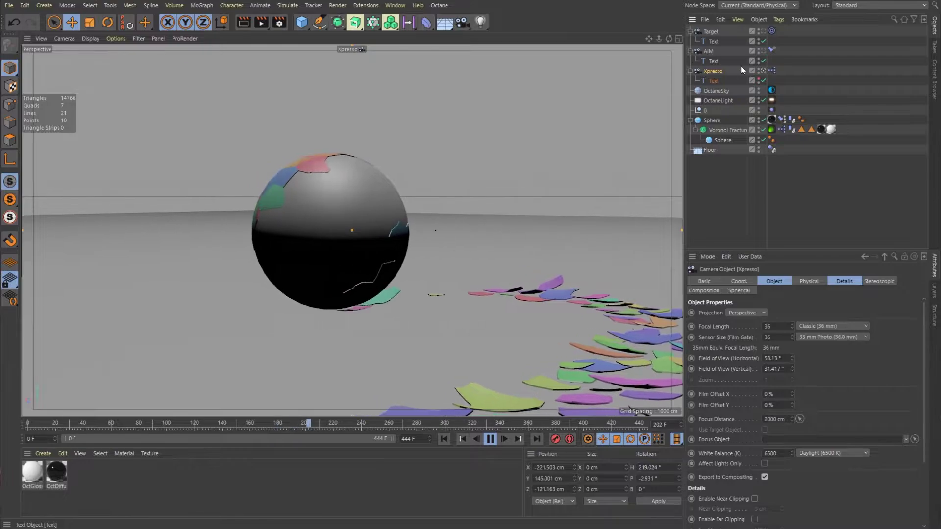
# Rewind to the first frame and collapse the Target, AIM and Xpresso camera groups.
pyautogui.click(441, 440)
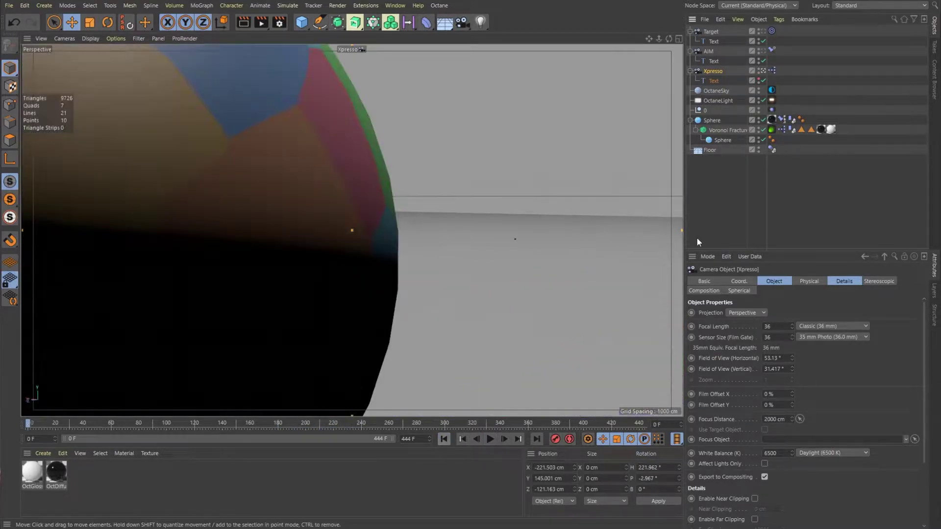
pyautogui.click(690, 32)
pyautogui.click(690, 41)
pyautogui.click(690, 51)
pyautogui.click(759, 52)
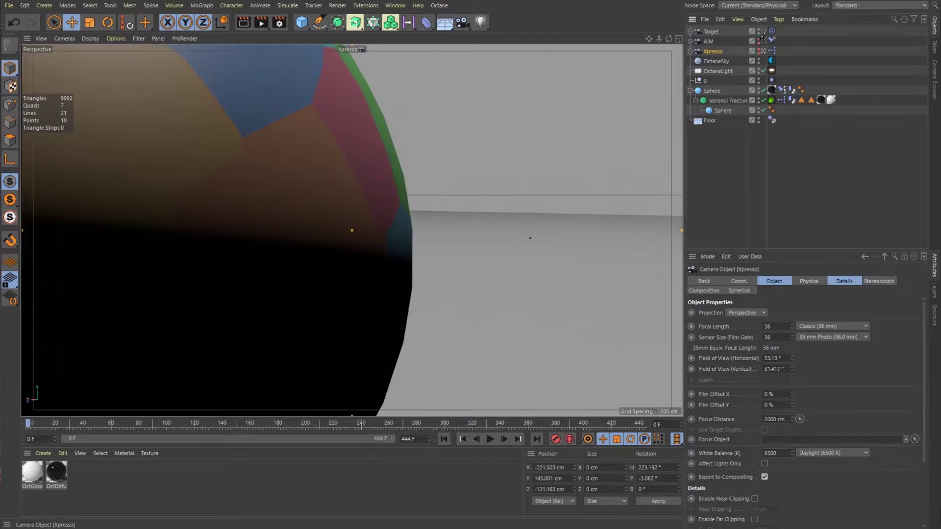
# Add a new camera, look through it, and zoom and orbit to frame the sphere.
pyautogui.click(463, 23)
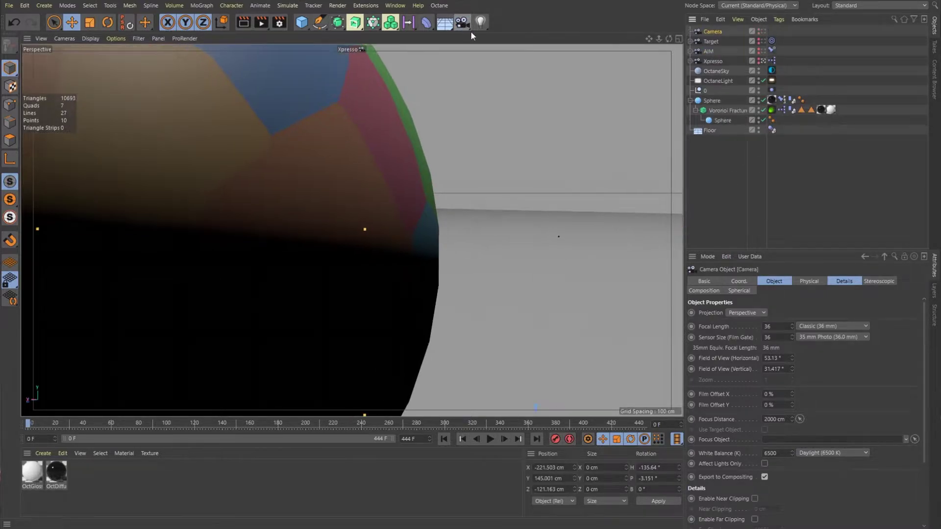
pyautogui.click(762, 31)
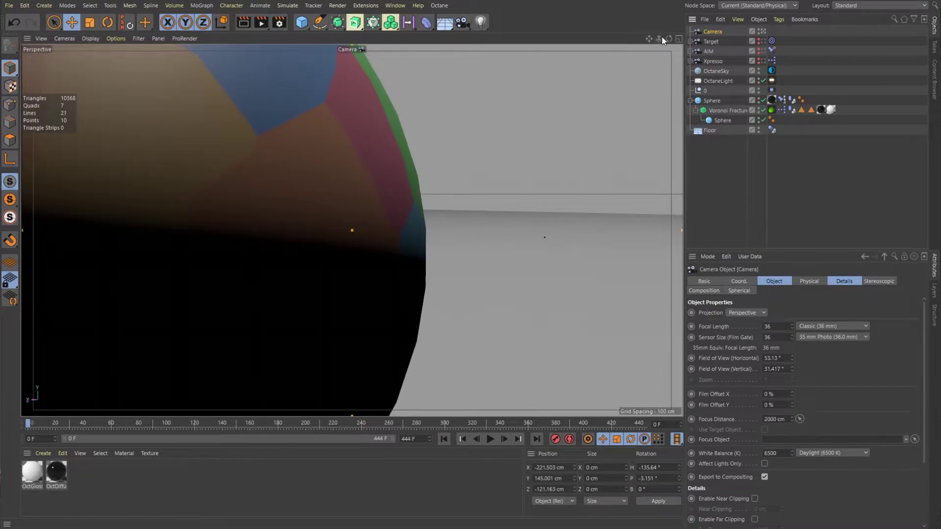
pyautogui.scroll(3, 351, 229)
pyautogui.scroll(-5, 352, 231)
pyautogui.scroll(-5, 352, 230)
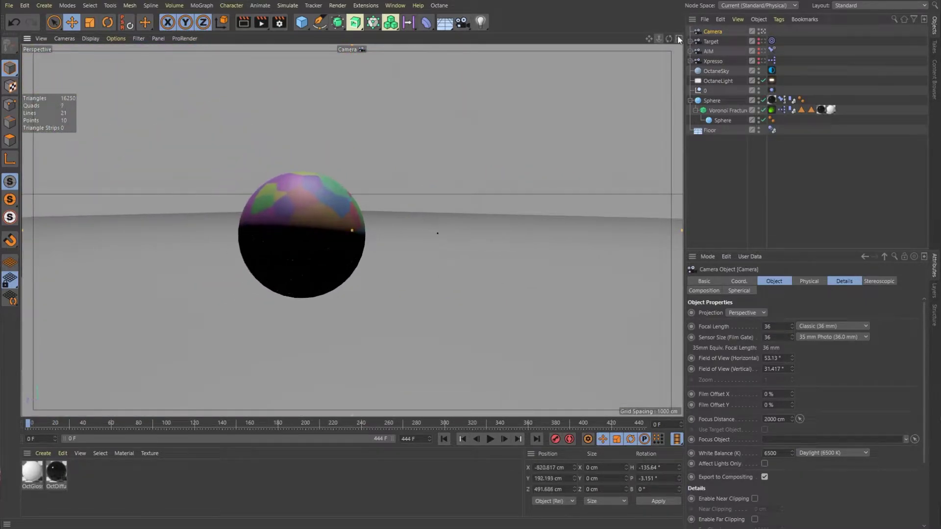
pyautogui.moveTo(668, 38); pyautogui.dragTo(706, 36)
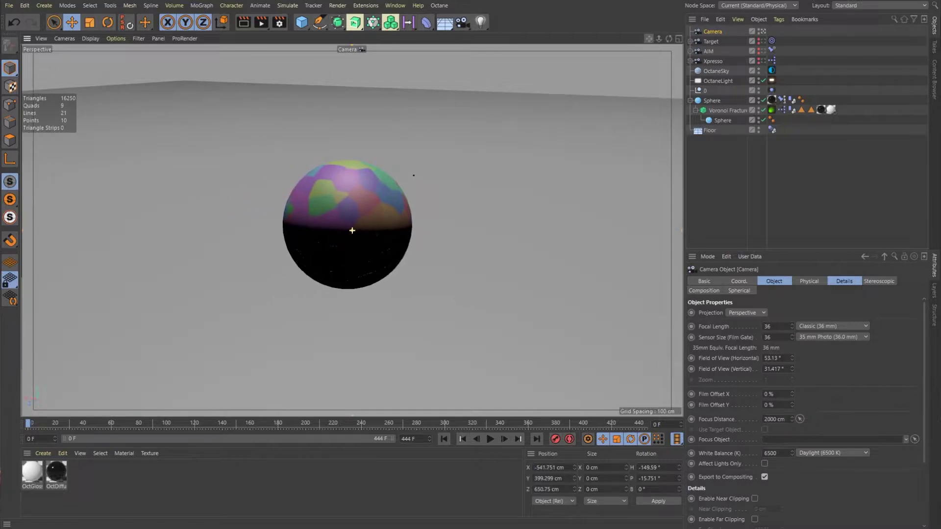
# Give the new camera a Target tag with Sphere as its target object.
pyautogui.rightClick(712, 30)
pyautogui.moveTo(717, 33)
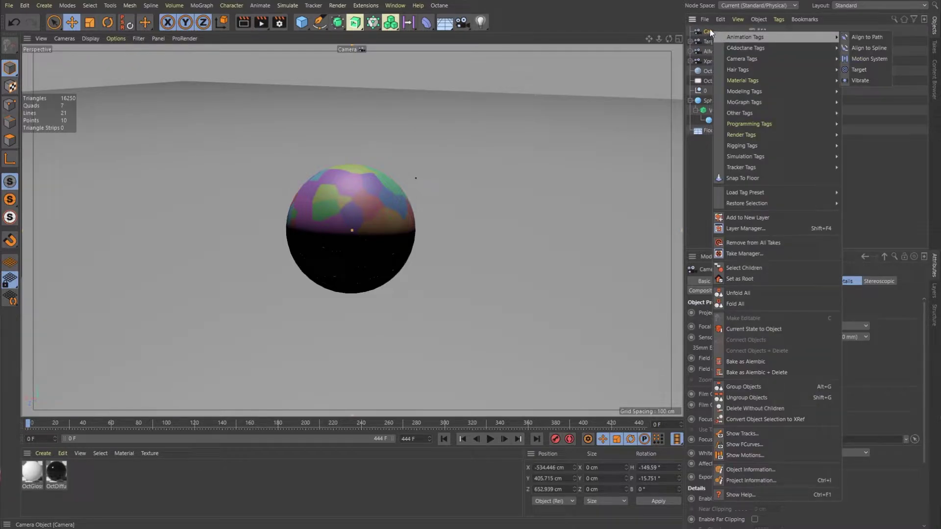
pyautogui.click(855, 70)
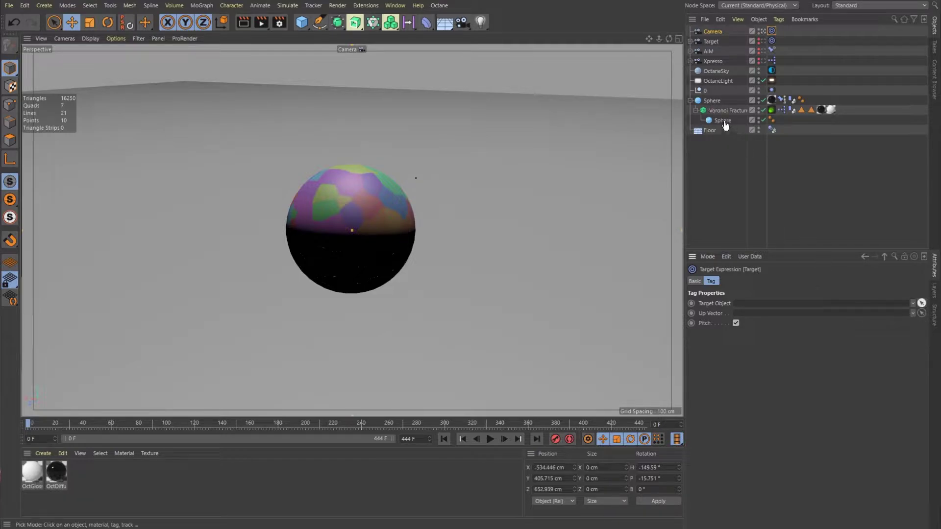
pyautogui.click(713, 101)
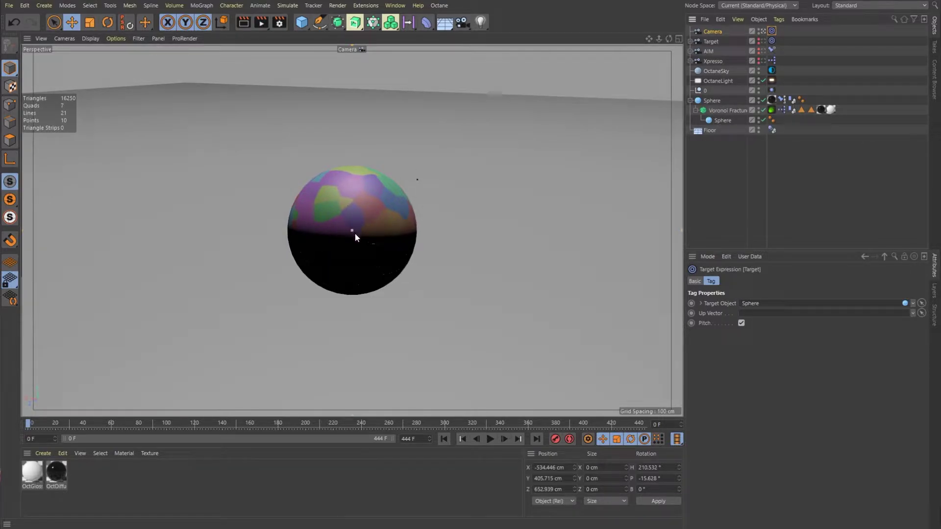
# Play the animation to test the tracking, then delete and restore the Target tag.
pyautogui.click(490, 440)
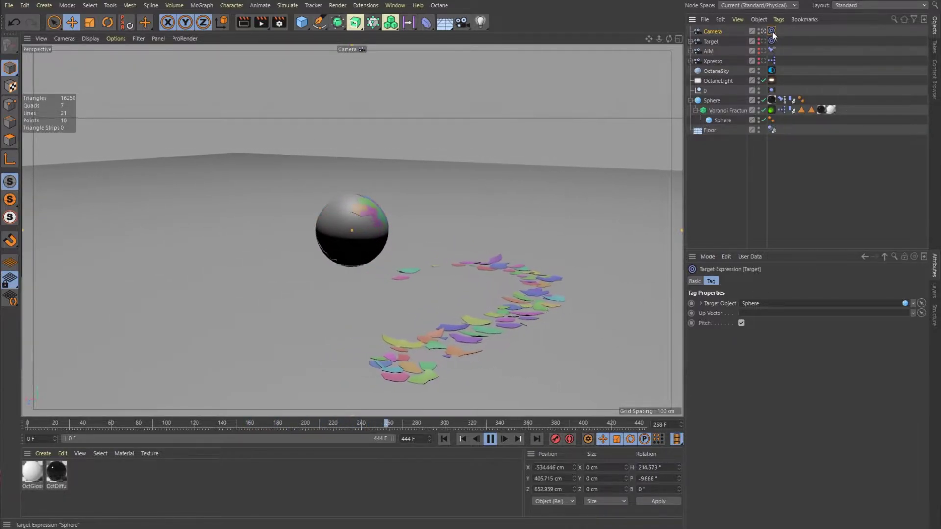
pyautogui.press('Delete')
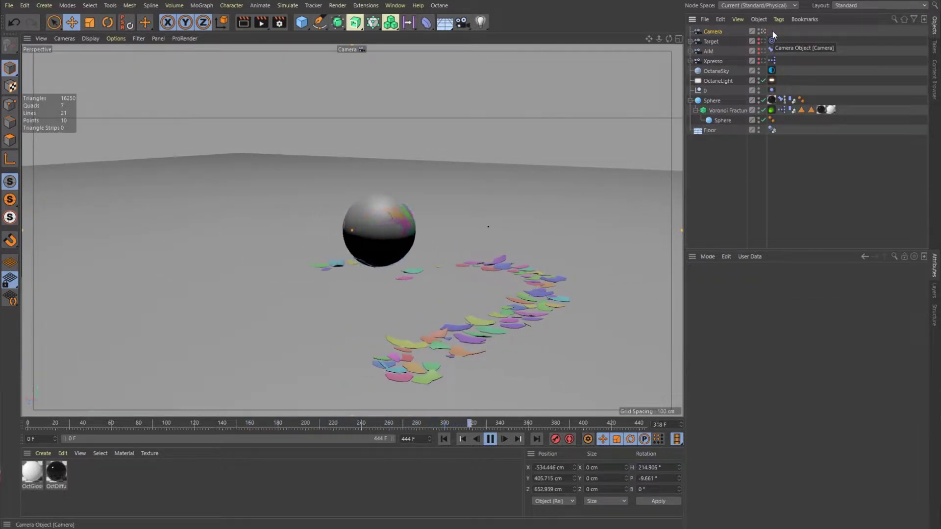
pyautogui.hotkey('ctrl', 'z')
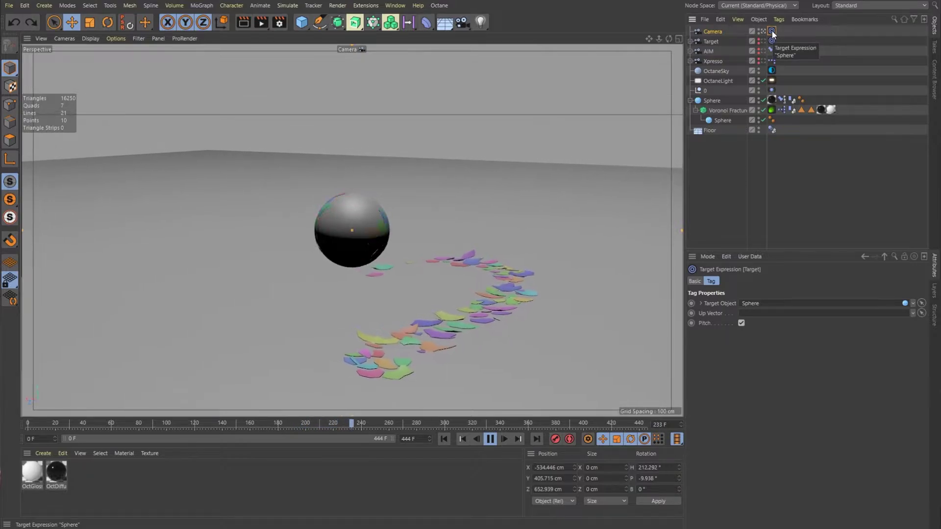
# Remove the Target tag, stop playback, and rewind to frame 0.
pyautogui.press('Delete')
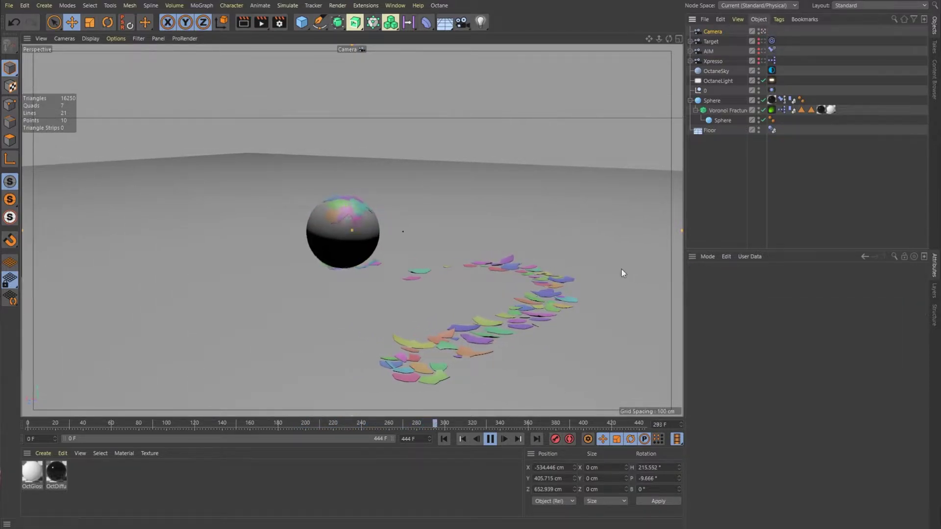
pyautogui.click(478, 439)
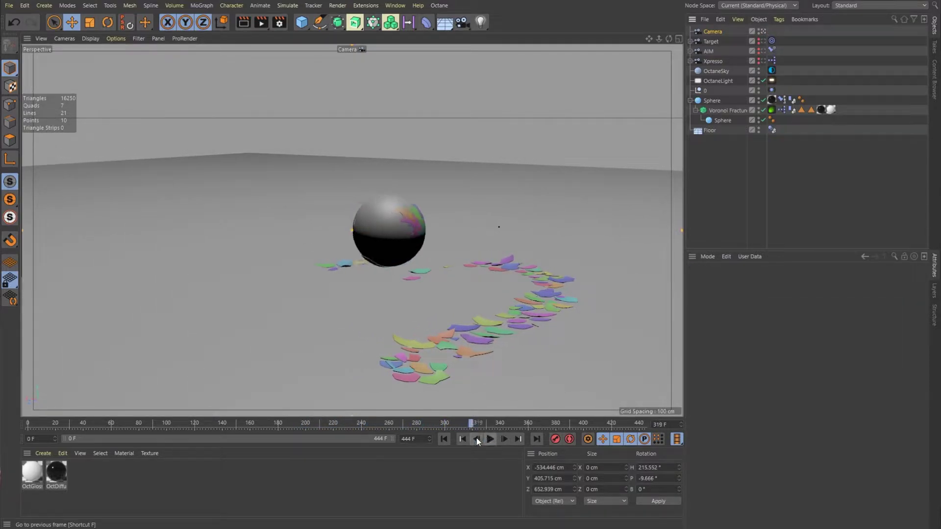
pyautogui.click(443, 439)
# Add a Constraint tag to the new camera with Aim enabled.
pyautogui.rightClick(713, 31)
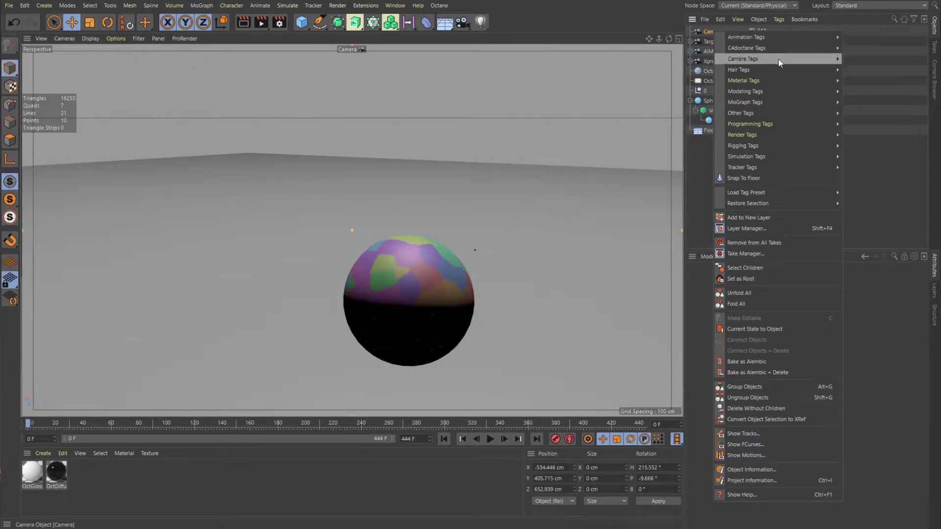
pyautogui.moveTo(785, 142)
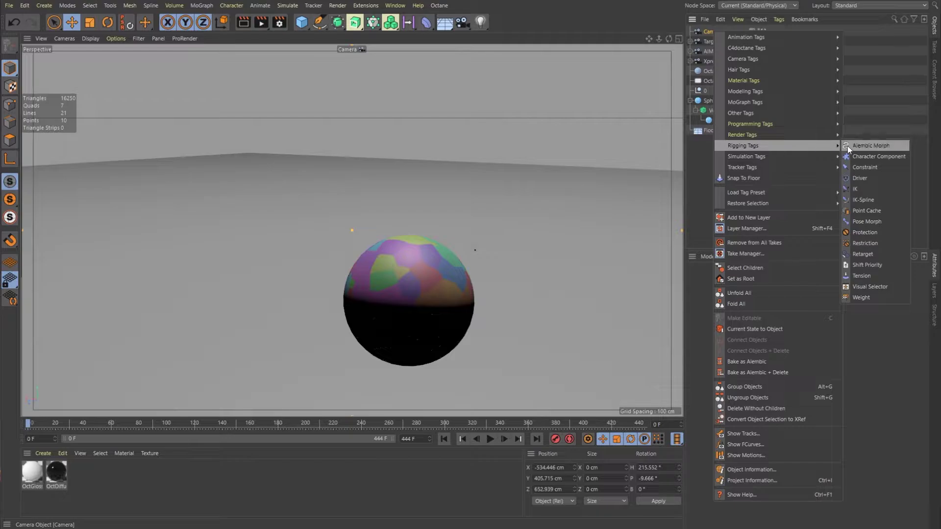
pyautogui.click(863, 168)
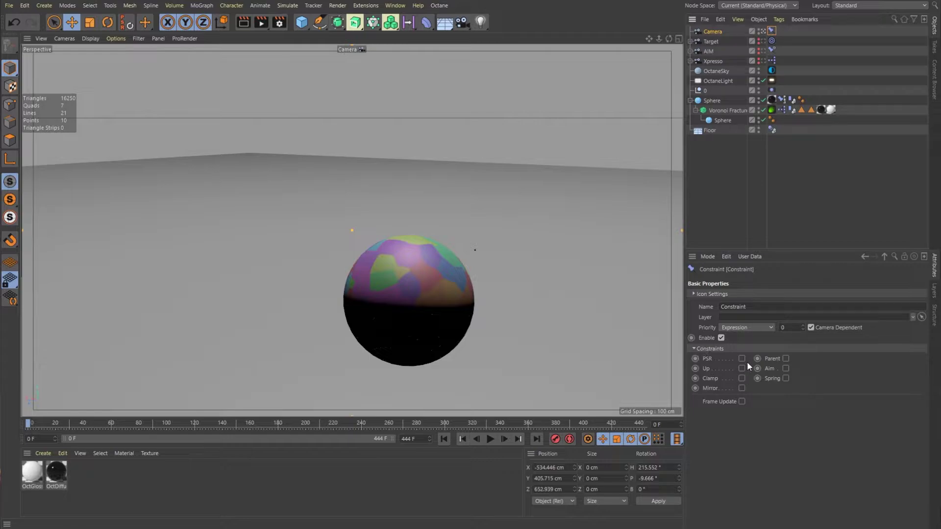
pyautogui.click(785, 368)
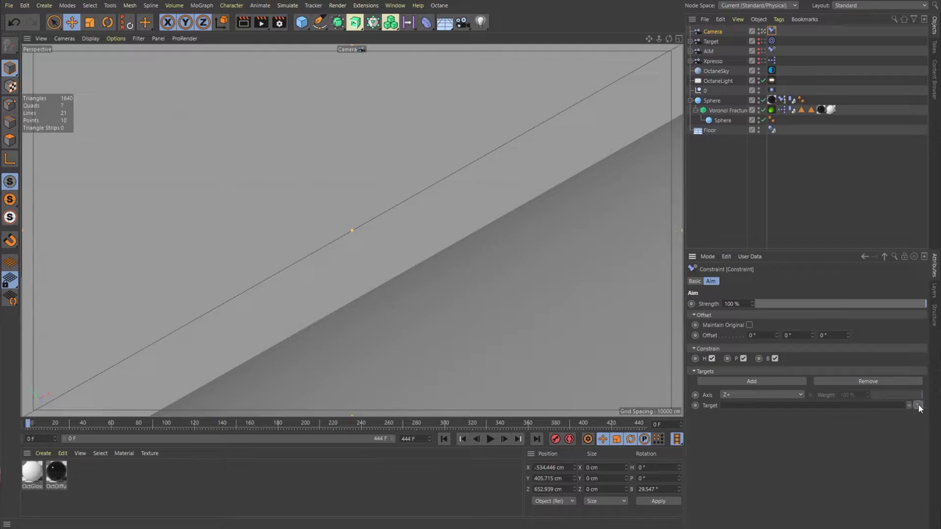
# Set Sphere as the aim target, free the bank axis, and orbit to level the view.
pyautogui.click(711, 102)
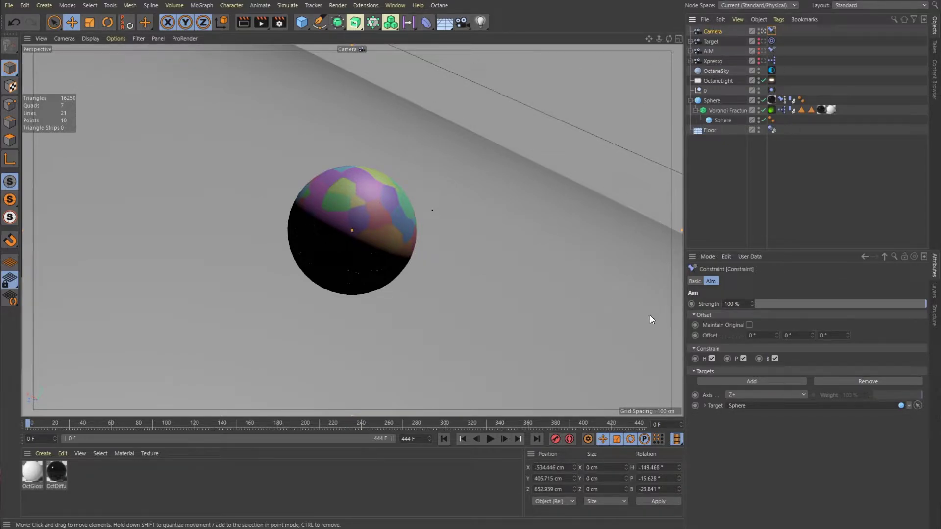
pyautogui.click(775, 358)
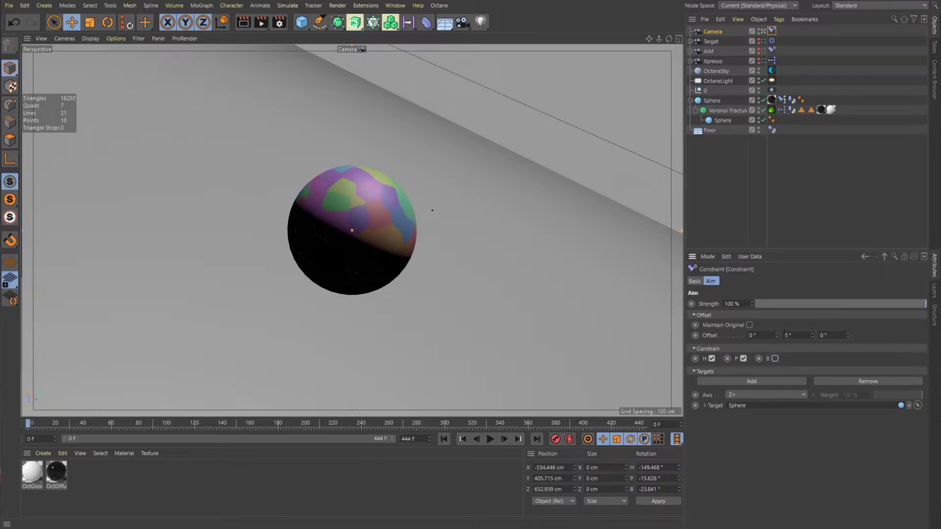
pyautogui.click(713, 31)
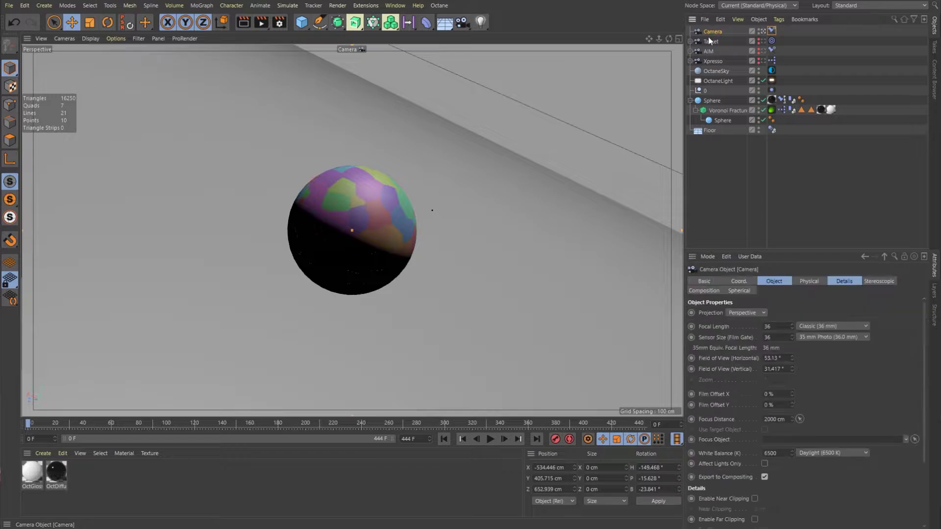
pyautogui.moveTo(672, 41); pyautogui.dragTo(679, 54)
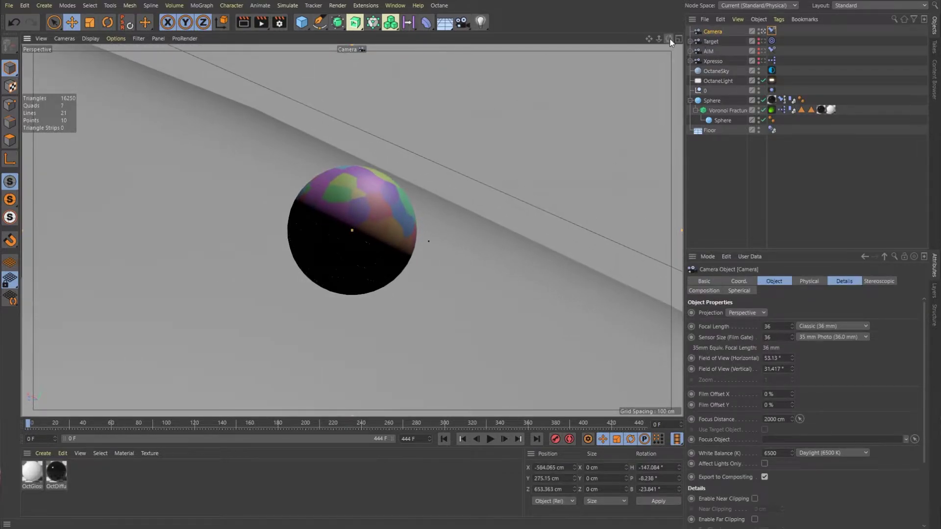
pyautogui.moveTo(672, 43); pyautogui.dragTo(625, 43, button='right')
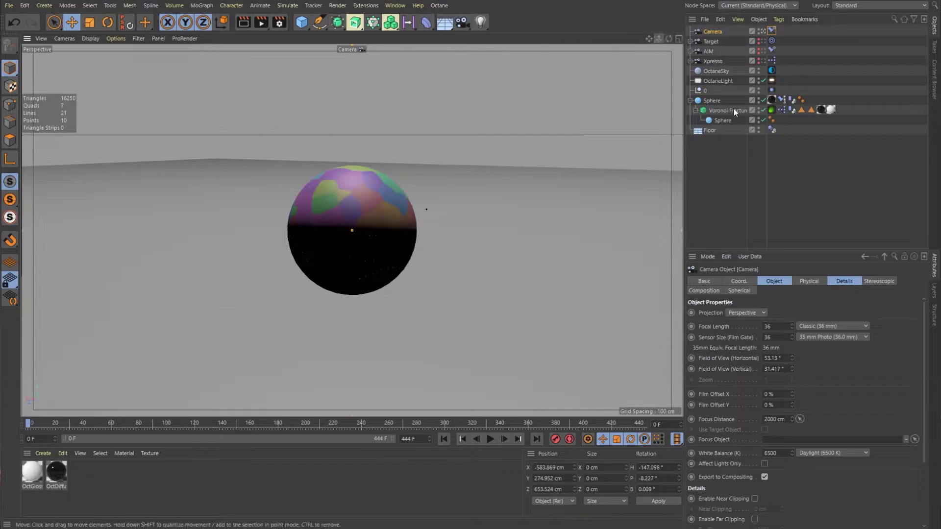
# Preview the shattering simulation, then orbit and undo back to the level view.
pyautogui.click(493, 438)
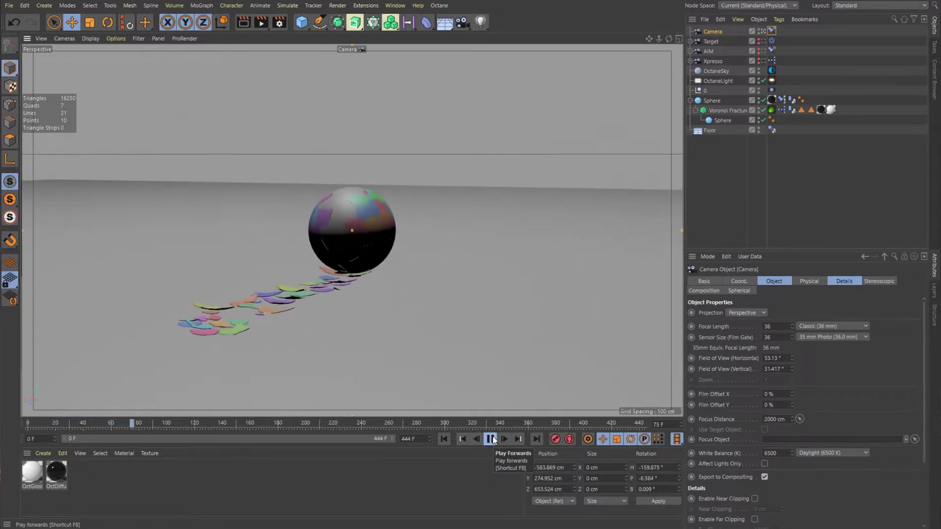
pyautogui.click(492, 439)
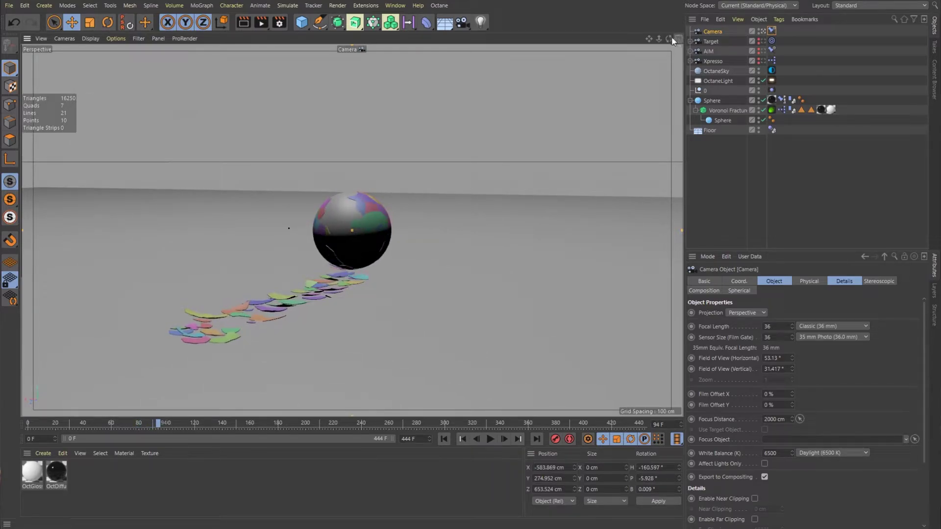
pyautogui.moveTo(668, 38)
pyautogui.mouseDown()
pyautogui.moveTo(656, 45)
pyautogui.moveTo(682, 32)
pyautogui.moveTo(663, 41)
pyautogui.moveTo(677, 40)
pyautogui.mouseUp()
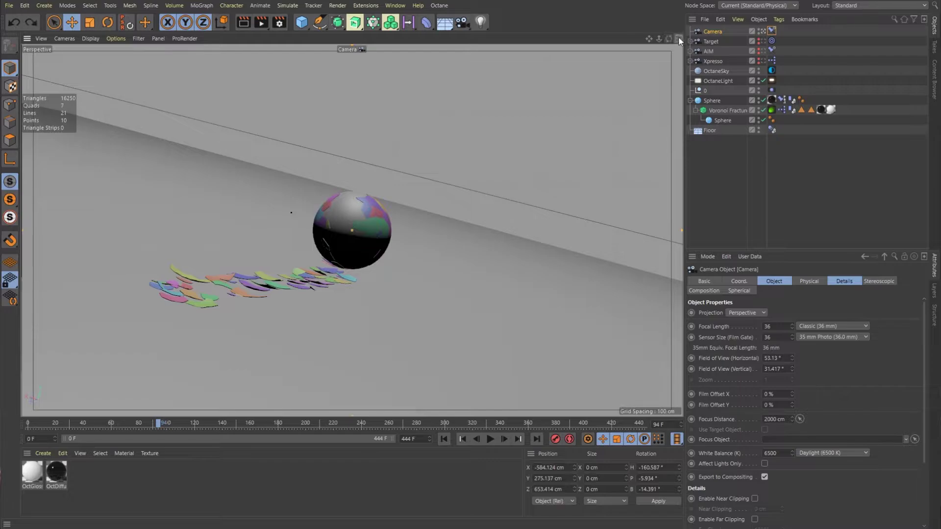
pyautogui.hotkey('ctrl', 'shift', 'z')
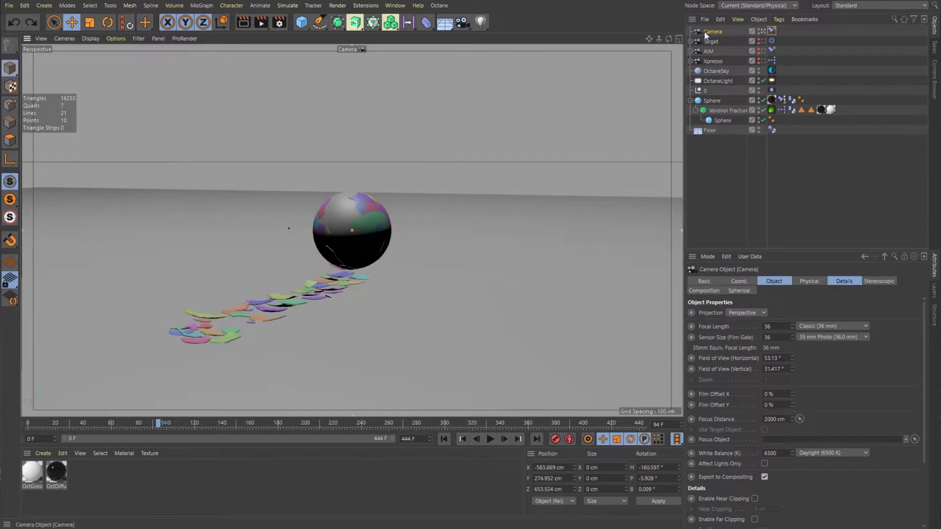
# Set the camera's R.B bank rotation to 0° in the Coord. tab.
pyautogui.click(740, 282)
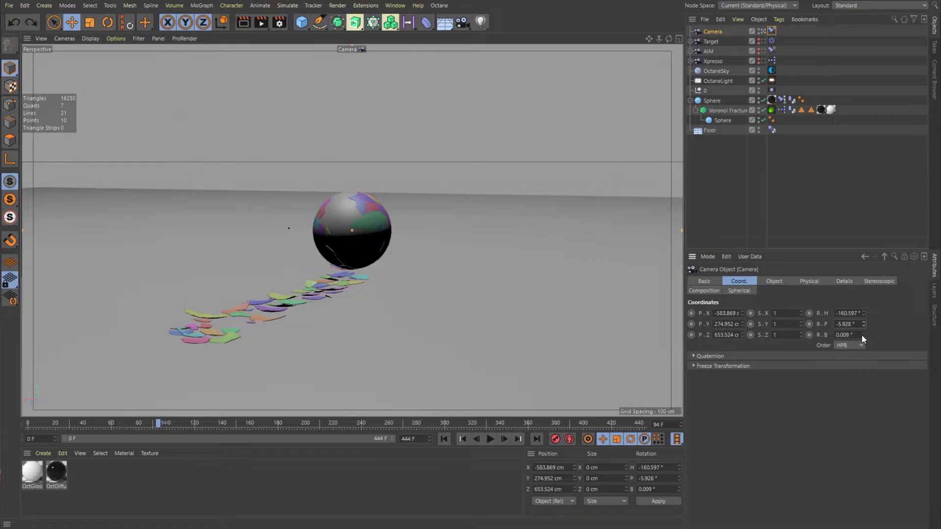
pyautogui.moveTo(862, 335)
pyautogui.mouseDown()
pyautogui.moveTo(844, 335)
pyautogui.moveTo(880, 336)
pyautogui.moveTo(862, 335)
pyautogui.mouseUp()
pyautogui.write('0')
pyautogui.press('Return')
# Play from the start while lowering the Constraint tag's aim Strength to 10%, then 5%.
pyautogui.click(772, 31)
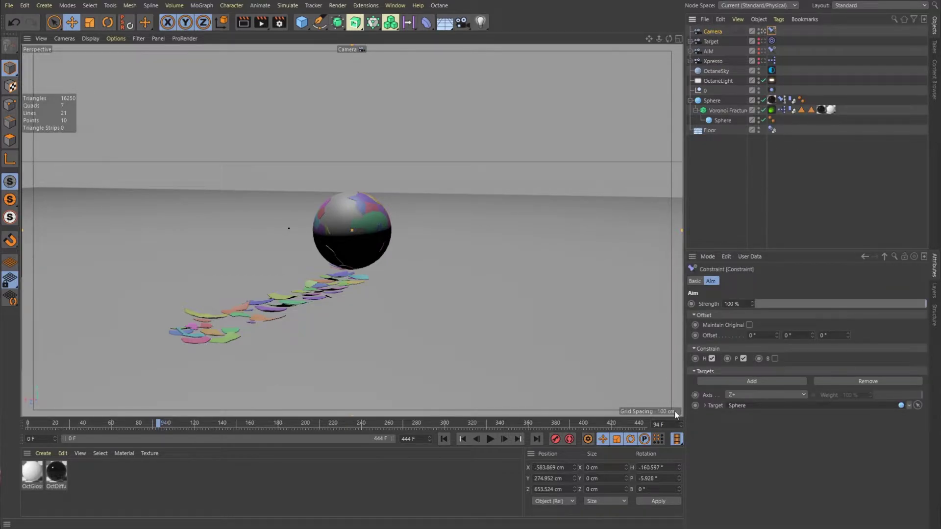
pyautogui.click(441, 440)
pyautogui.click(490, 439)
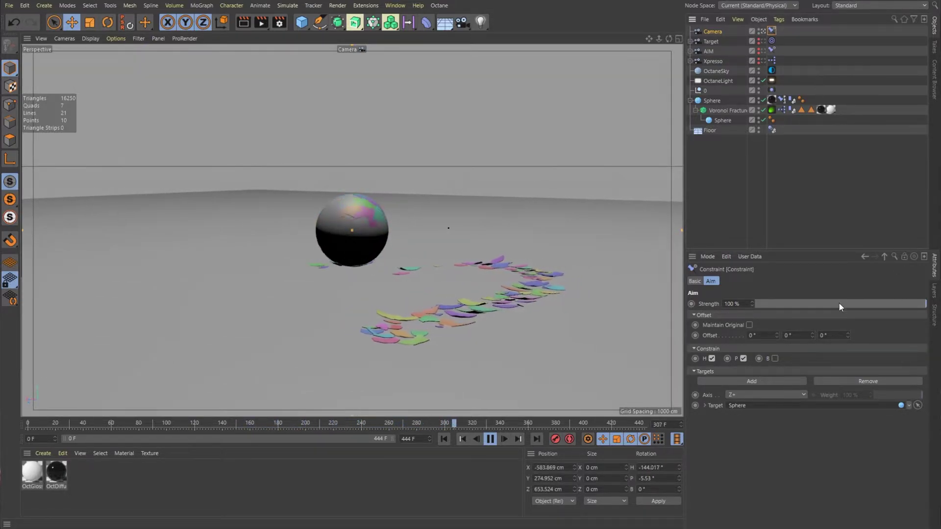
pyautogui.moveTo(892, 304)
pyautogui.mouseDown()
pyautogui.moveTo(919, 305)
pyautogui.moveTo(773, 307)
pyautogui.moveTo(926, 308)
pyautogui.moveTo(902, 304)
pyautogui.mouseUp()
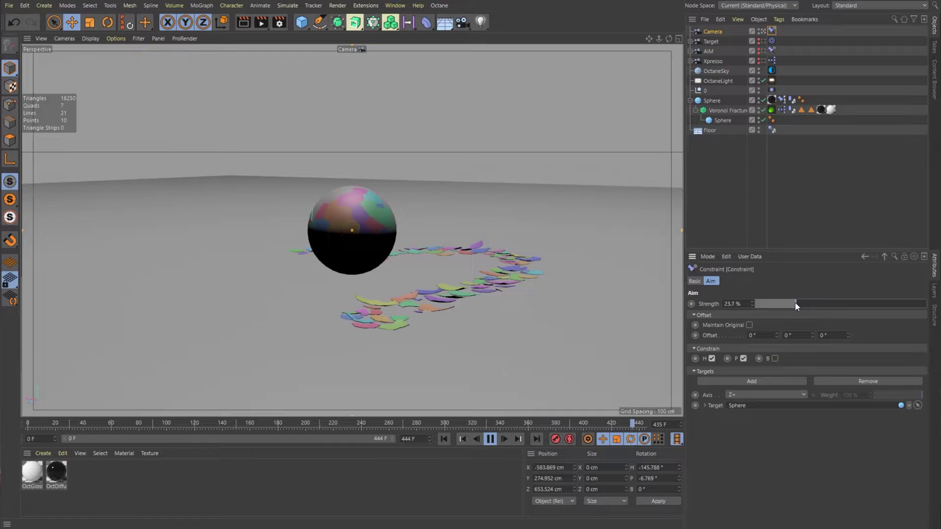
pyautogui.moveTo(780, 303); pyautogui.dragTo(775, 305)
pyautogui.click(730, 304)
pyautogui.write('10')
pyautogui.press('Return')
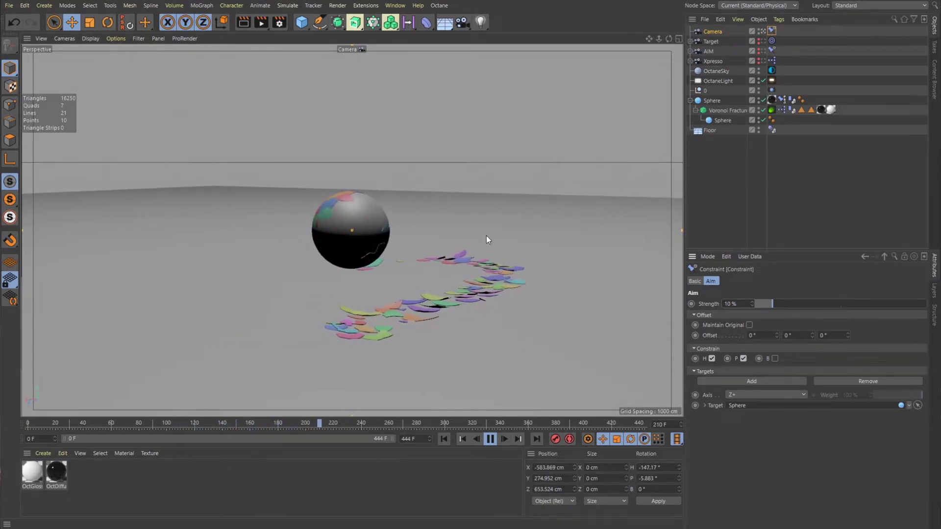
pyautogui.doubleClick(732, 304)
pyautogui.write('5')
pyautogui.press('Return')
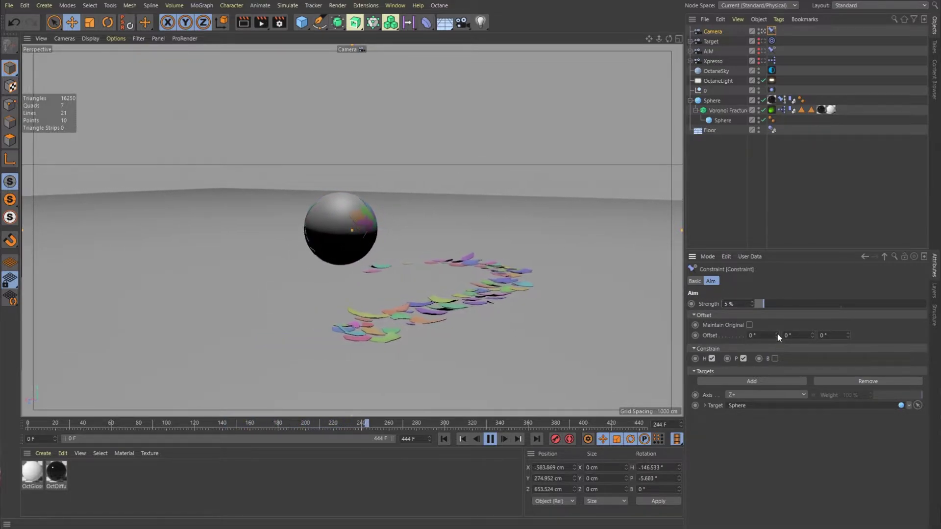
# Try heading and pitch aim offsets, then reset all offsets to 0°.
pyautogui.moveTo(778, 334); pyautogui.dragTo(780, 322)
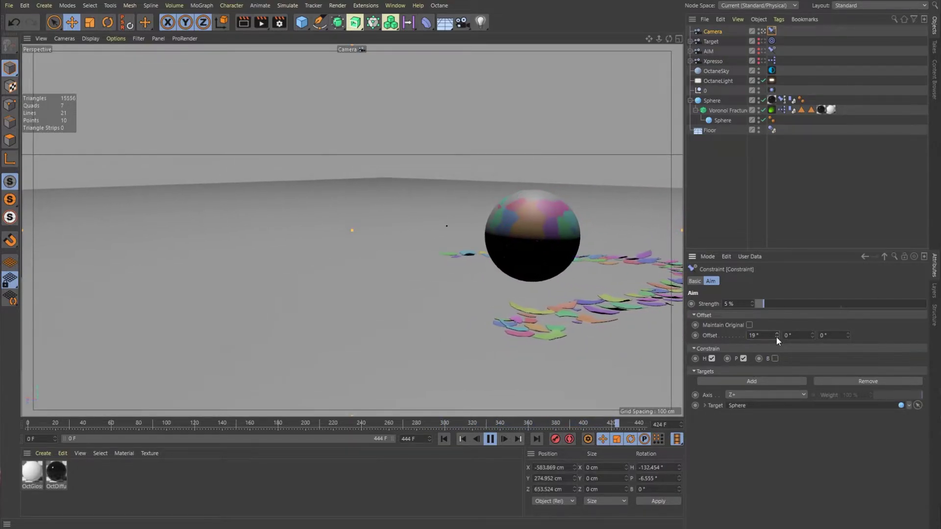
pyautogui.click(757, 335)
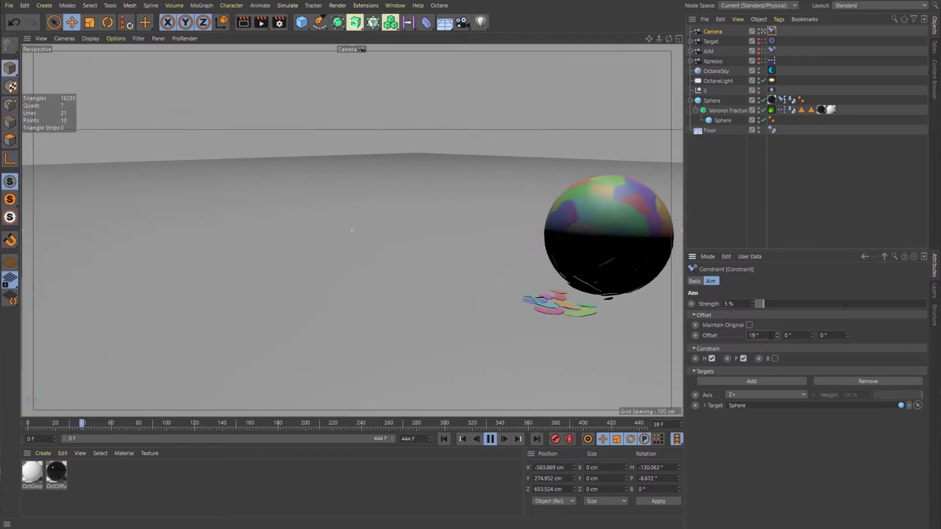
pyautogui.write('0')
pyautogui.press('Return')
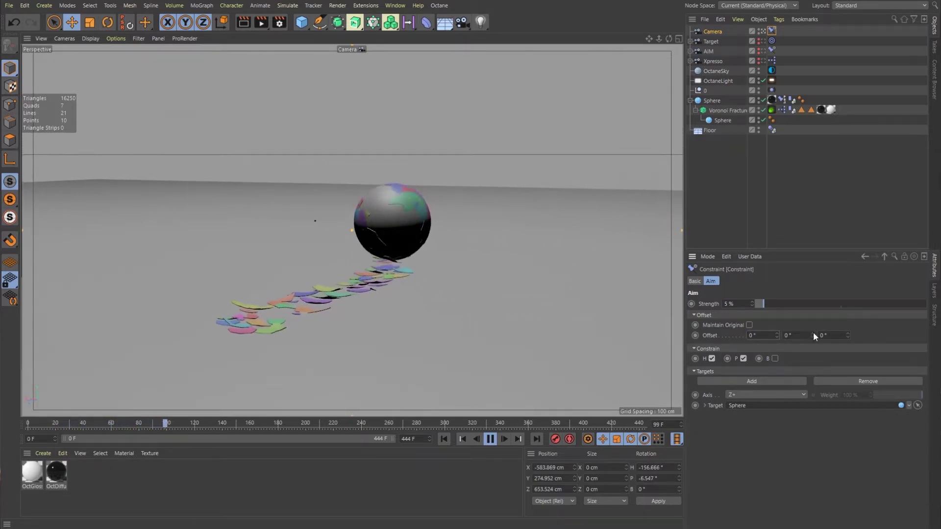
pyautogui.moveTo(813, 333); pyautogui.dragTo(810, 336)
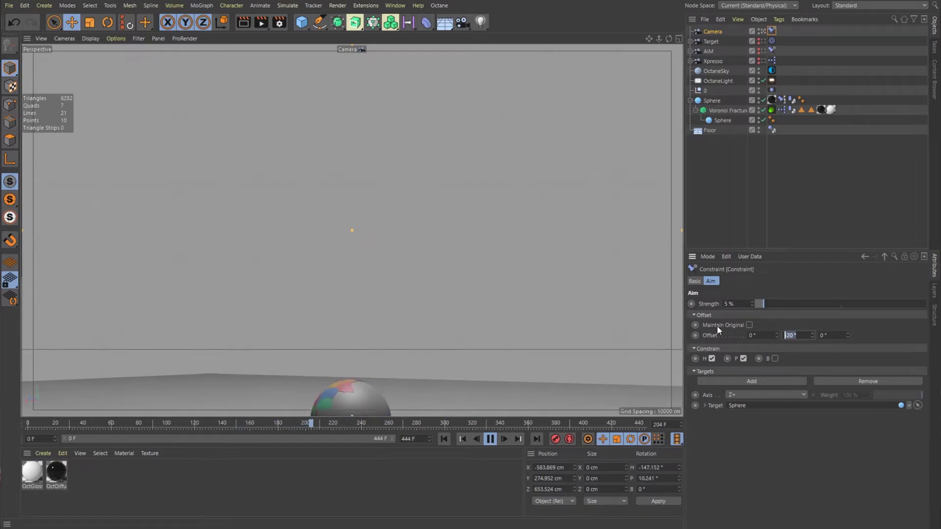
pyautogui.write('0')
pyautogui.press('Return')
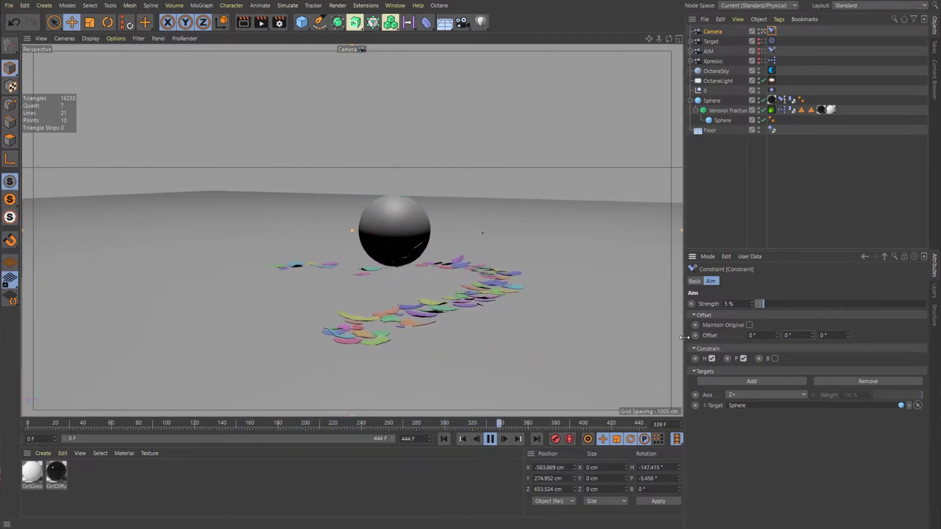
pyautogui.click(812, 338)
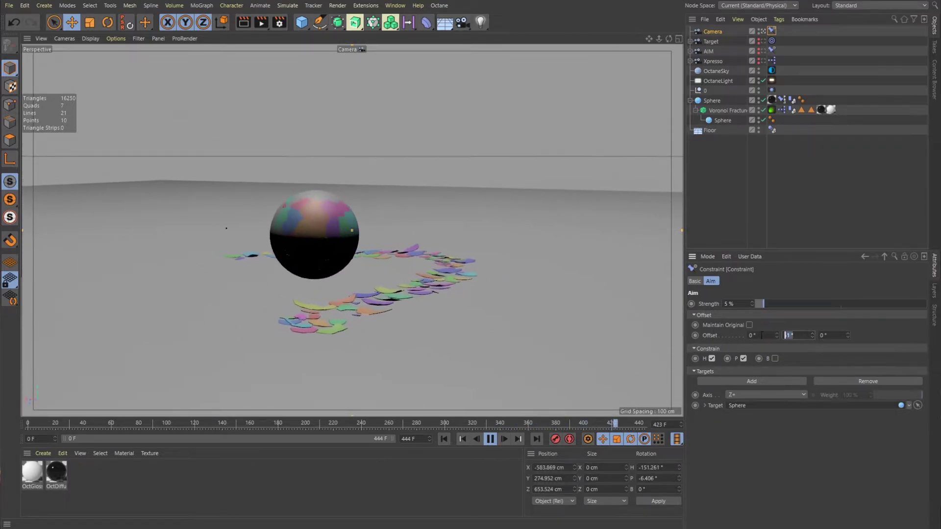
pyautogui.write('0')
pyautogui.press('Return')
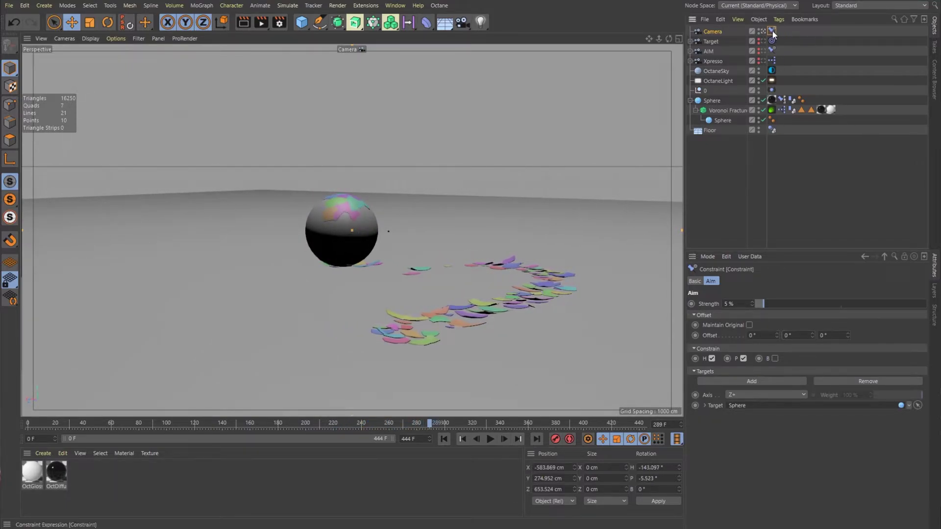
# Delete the Constraint tag and add an XPresso tag to the Camera.
pyautogui.press('Delete')
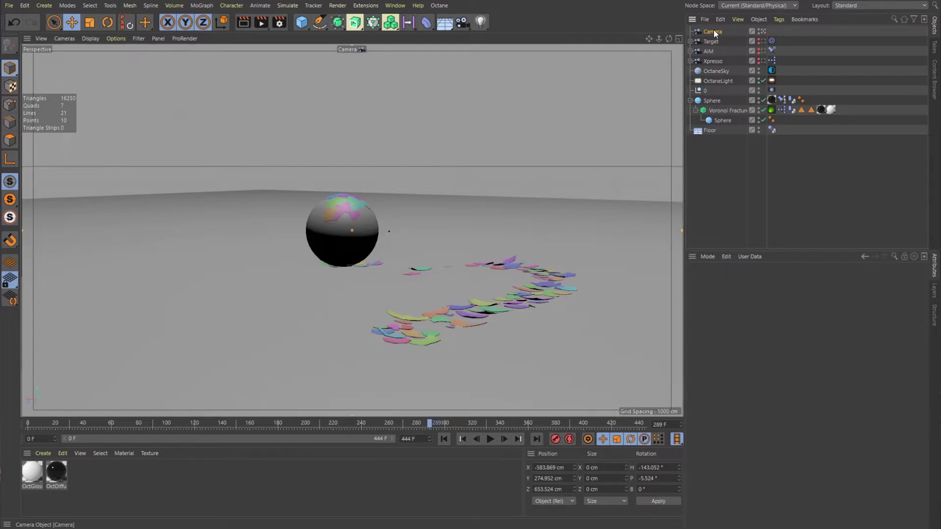
pyautogui.rightClick(712, 32)
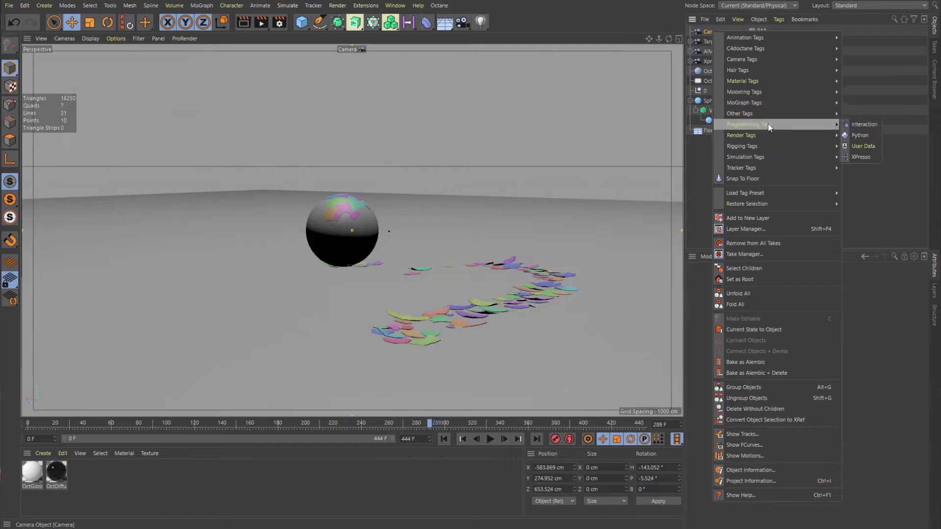
pyautogui.click(857, 156)
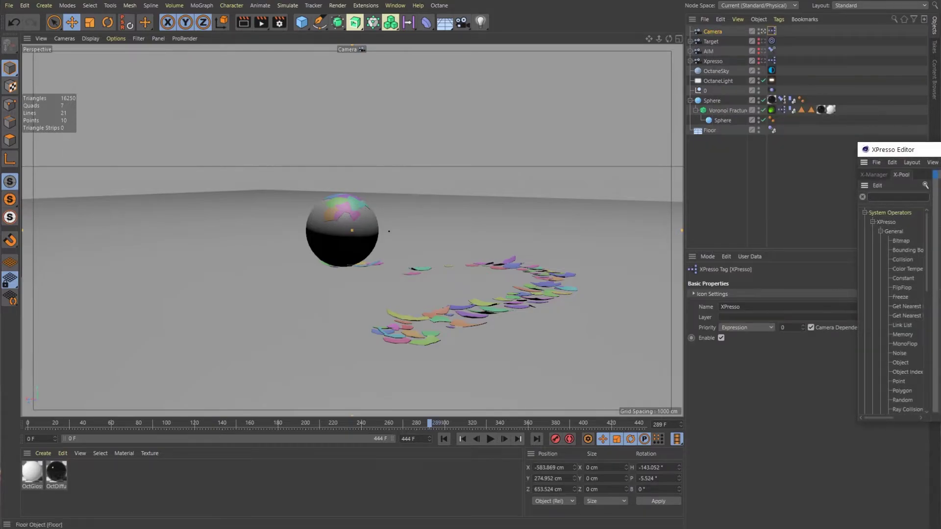
# Resize and position the XPresso Editor so the timeline and sphere stay visible.
pyautogui.moveTo(939, 155); pyautogui.dragTo(178, 74)
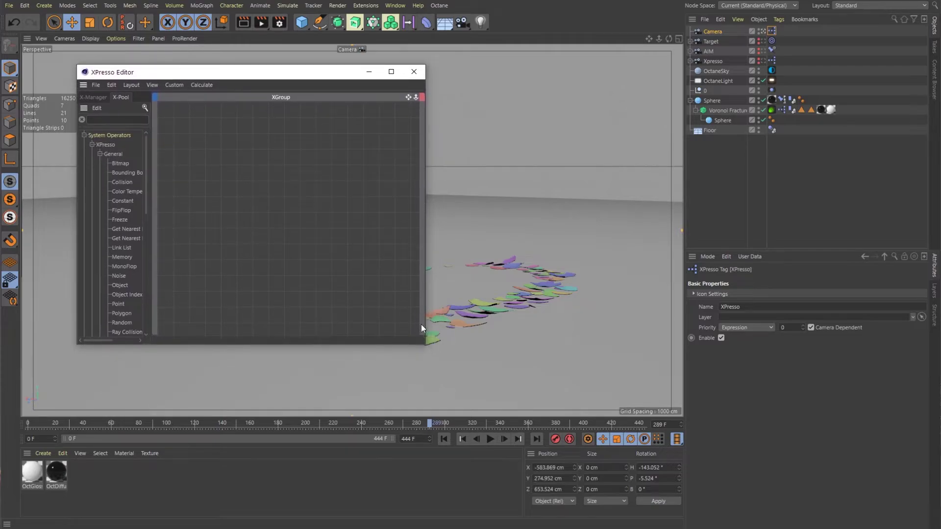
pyautogui.moveTo(425, 345); pyautogui.dragTo(573, 451)
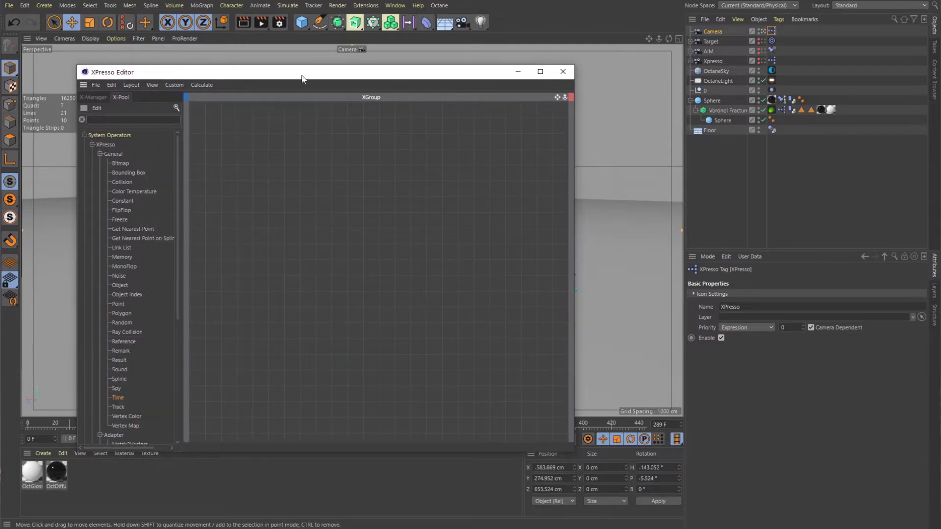
pyautogui.moveTo(302, 78); pyautogui.dragTo(610, 96)
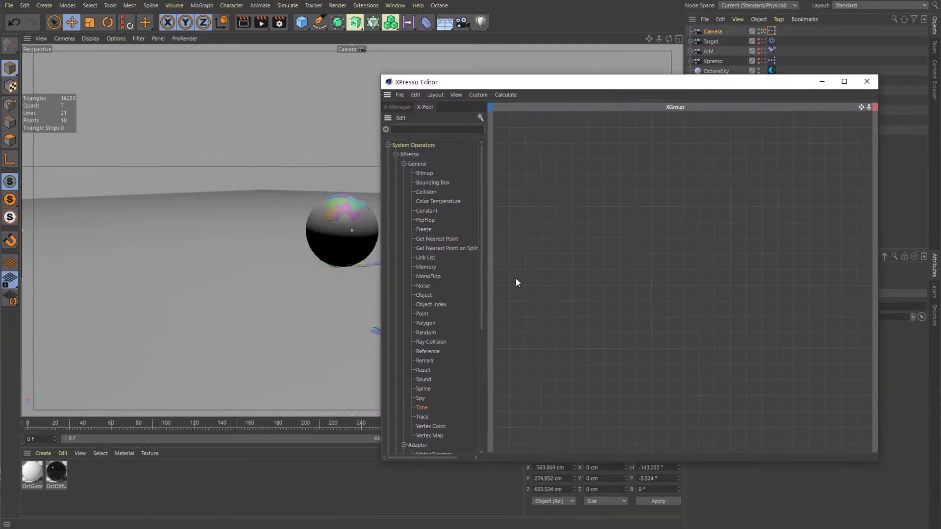
pyautogui.moveTo(530, 461); pyautogui.dragTo(536, 388)
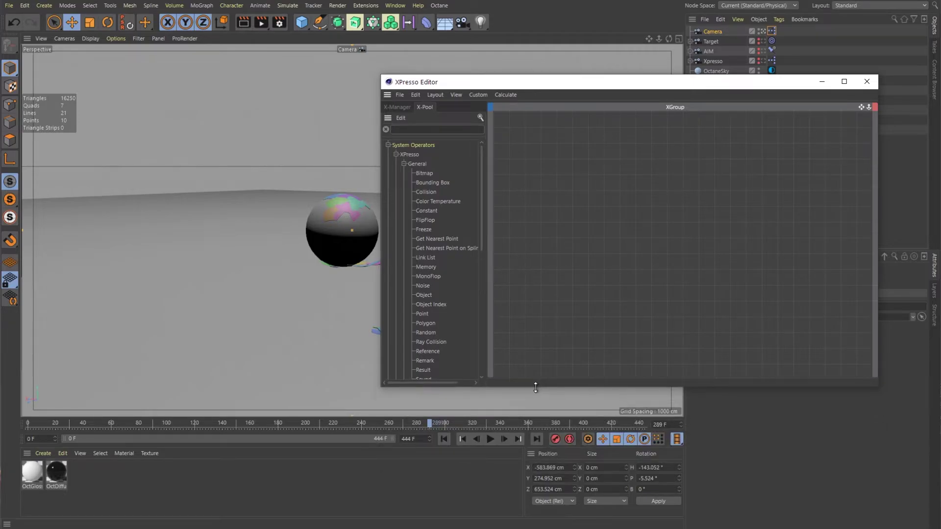
pyautogui.click(488, 439)
pyautogui.moveTo(580, 95); pyautogui.dragTo(602, 212)
pyautogui.moveTo(423, 212); pyautogui.dragTo(564, 224)
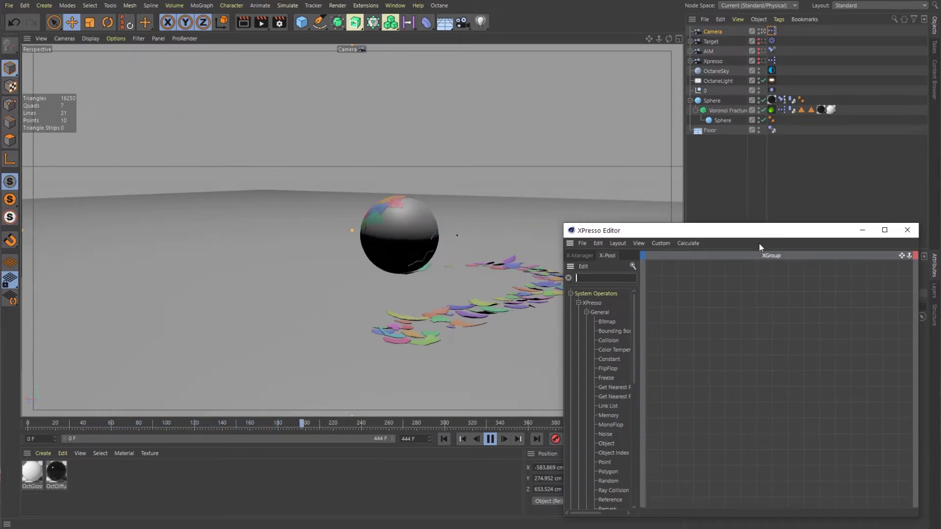
pyautogui.moveTo(759, 235); pyautogui.dragTo(756, 205)
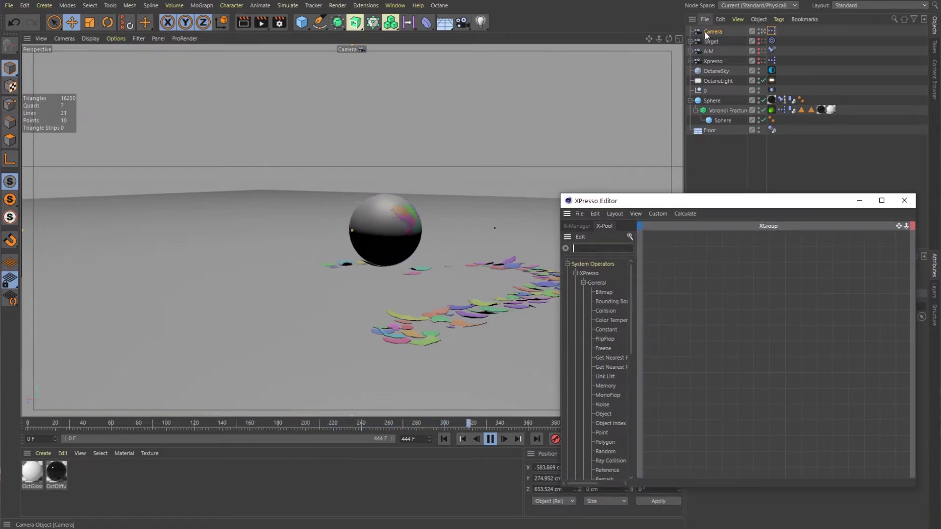
# Add the Camera as an object node in the XPresso XGroup.
pyautogui.moveTo(713, 31); pyautogui.dragTo(830, 315)
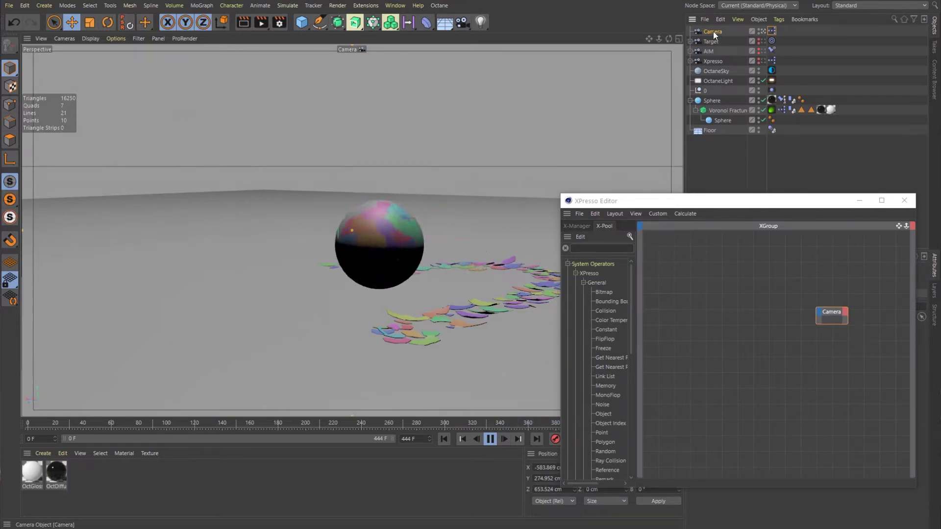
pyautogui.click(817, 313)
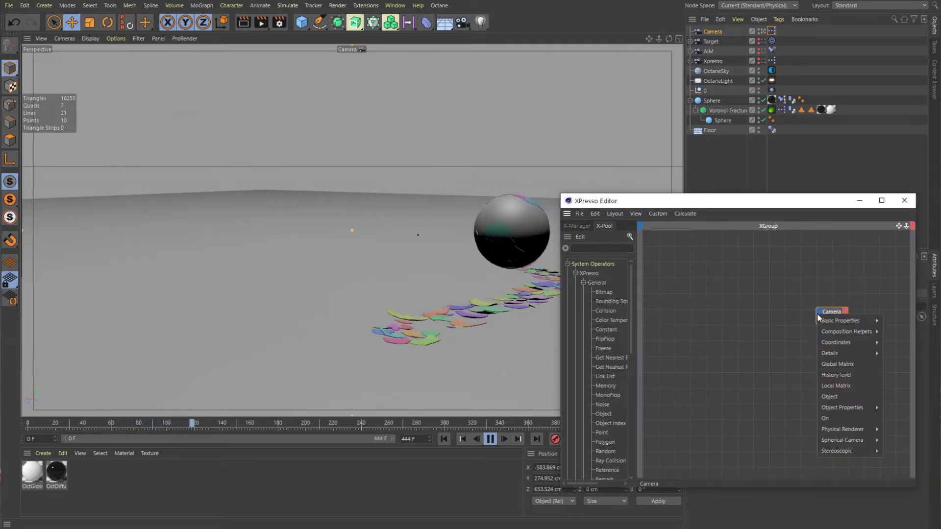
pyautogui.click(777, 310)
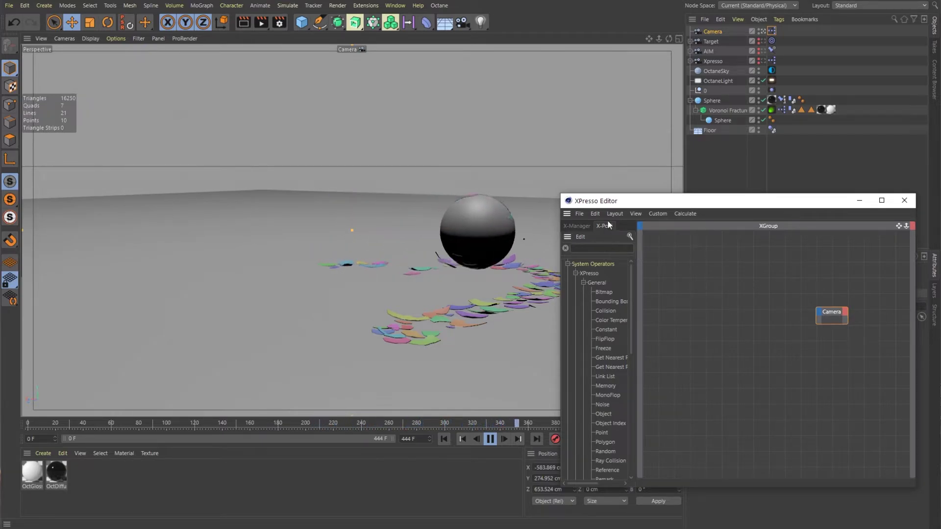
# Place a Soft Target preset node from the X-Pool beside the Camera node, then resize and position it.
pyautogui.write('smoo')
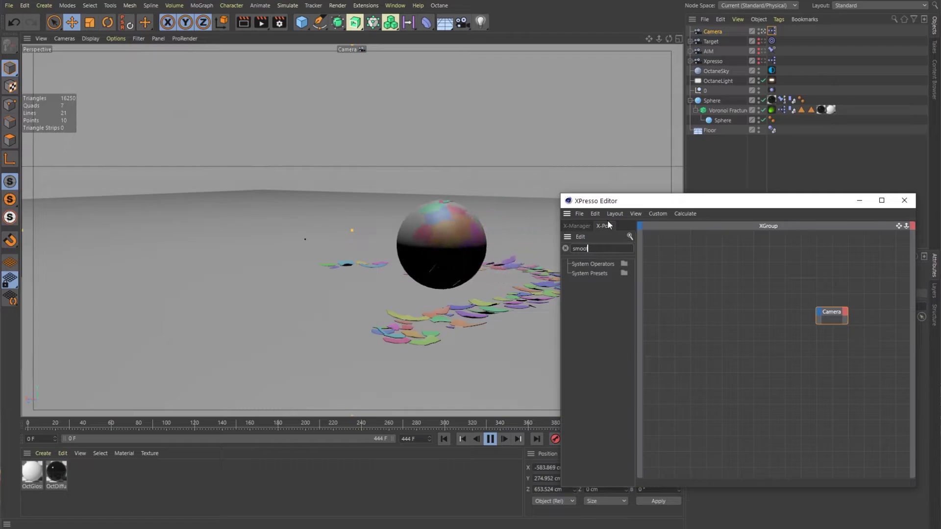
pyautogui.press('BackSpace')
pyautogui.press('BackSpace')
pyautogui.press('BackSpace')
pyautogui.press('BackSpace')
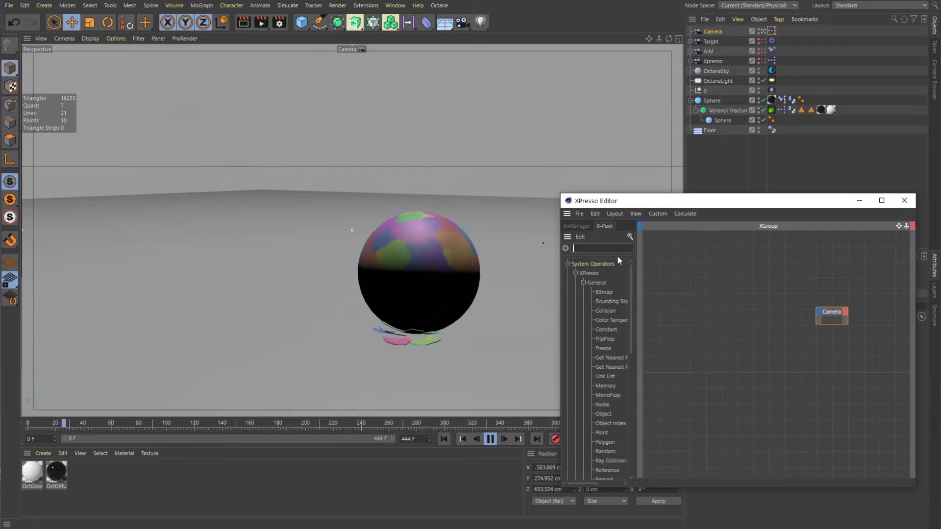
pyautogui.write('tar')
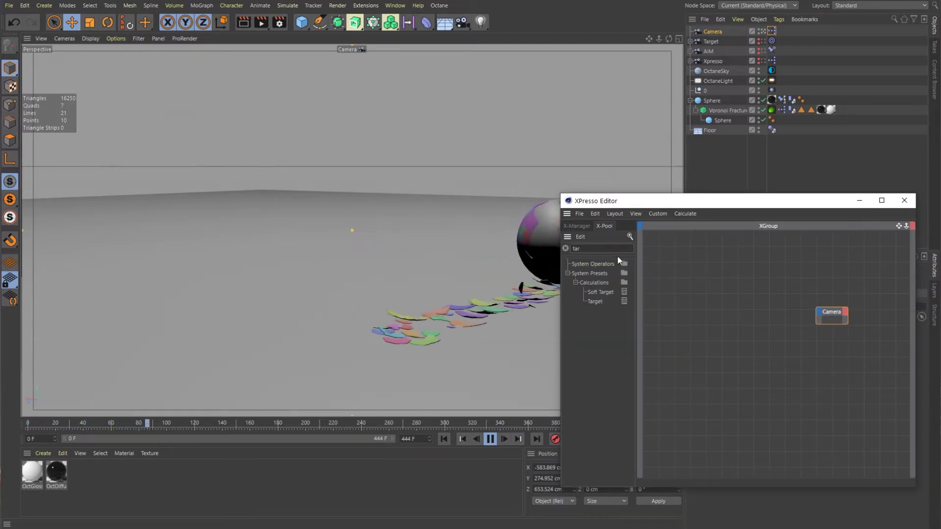
pyautogui.moveTo(595, 291); pyautogui.dragTo(601, 292)
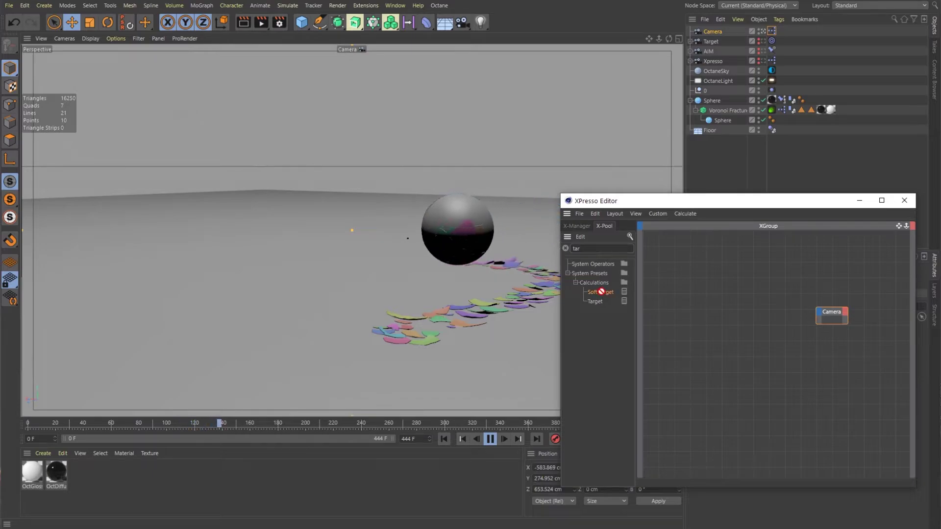
pyautogui.moveTo(750, 312); pyautogui.dragTo(748, 310)
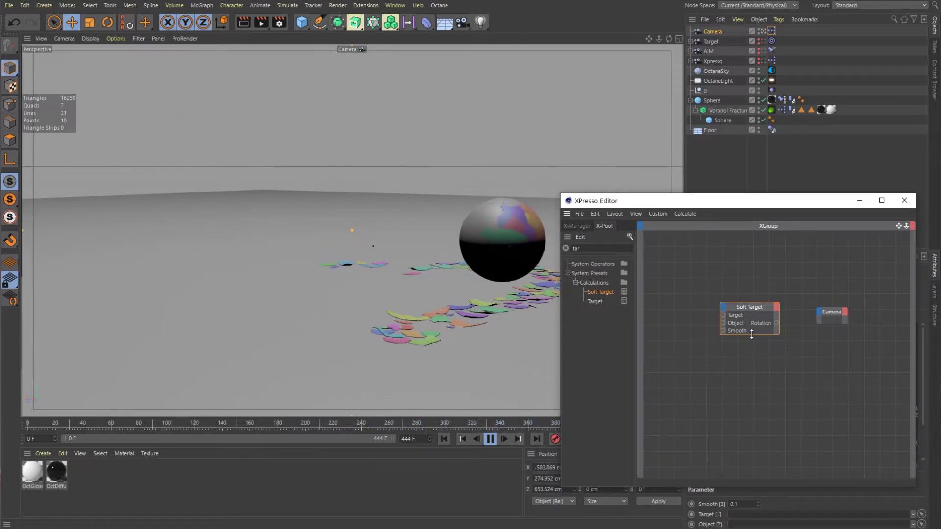
pyautogui.moveTo(751, 334); pyautogui.dragTo(792, 317)
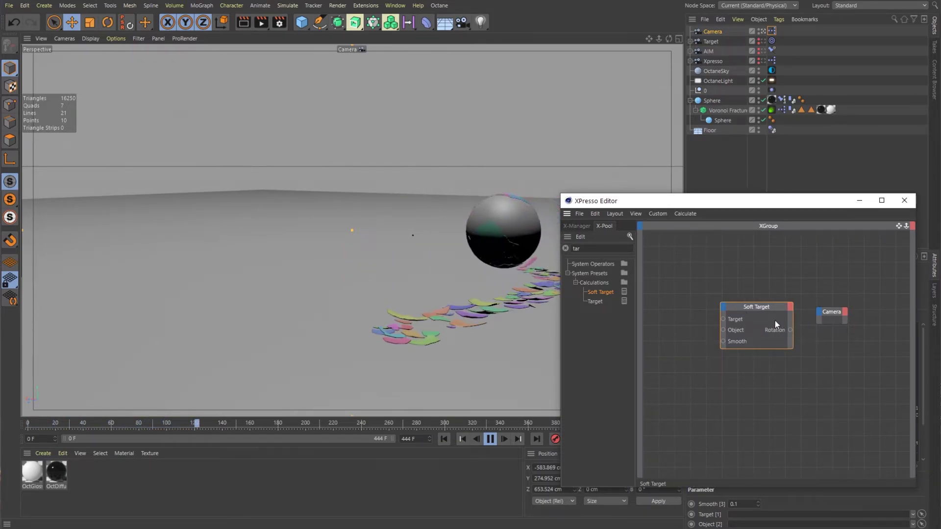
pyautogui.moveTo(762, 304); pyautogui.dragTo(738, 298)
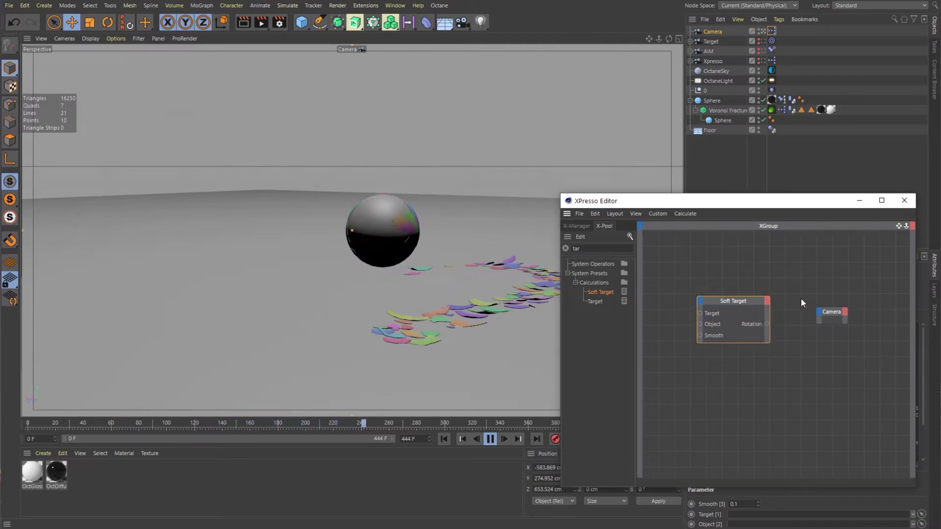
pyautogui.moveTo(711, 303); pyautogui.dragTo(722, 305)
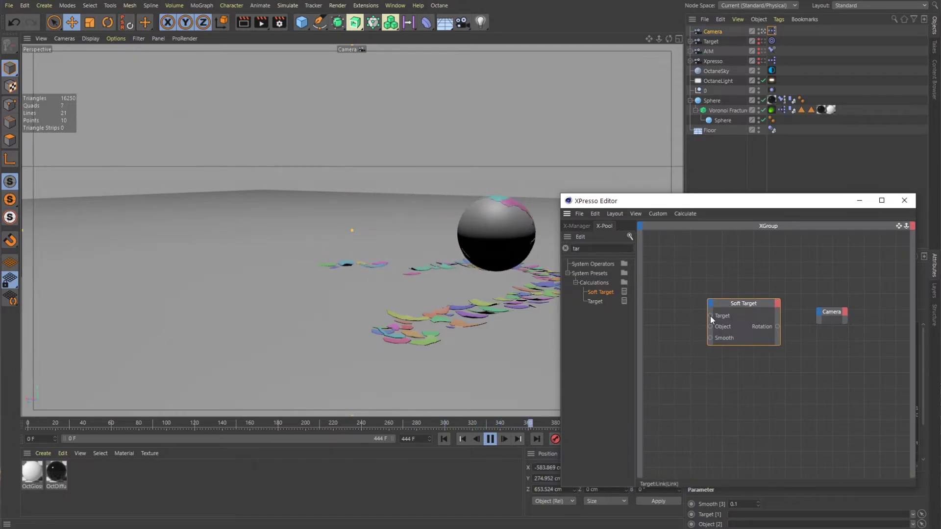
# Add the Sphere as an XPresso node with an Object output port.
pyautogui.click(712, 101)
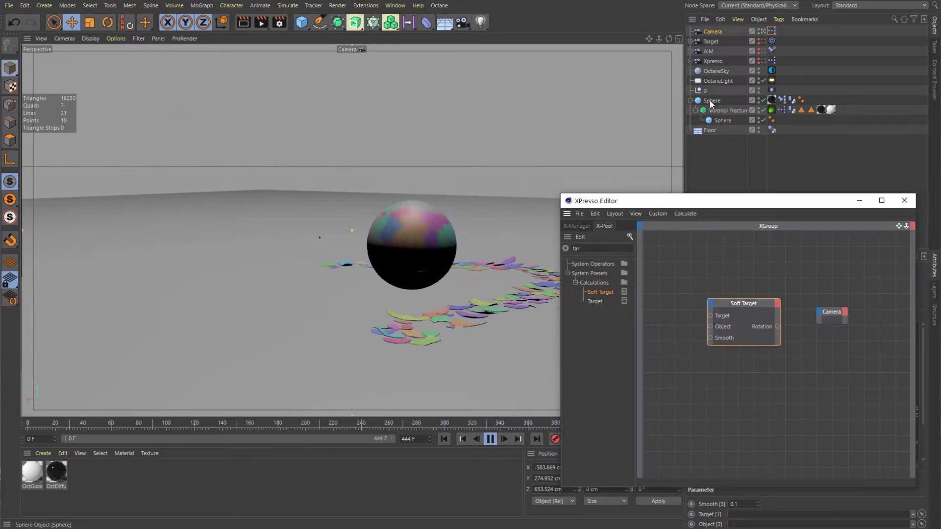
pyautogui.moveTo(673, 283); pyautogui.dragTo(672, 276)
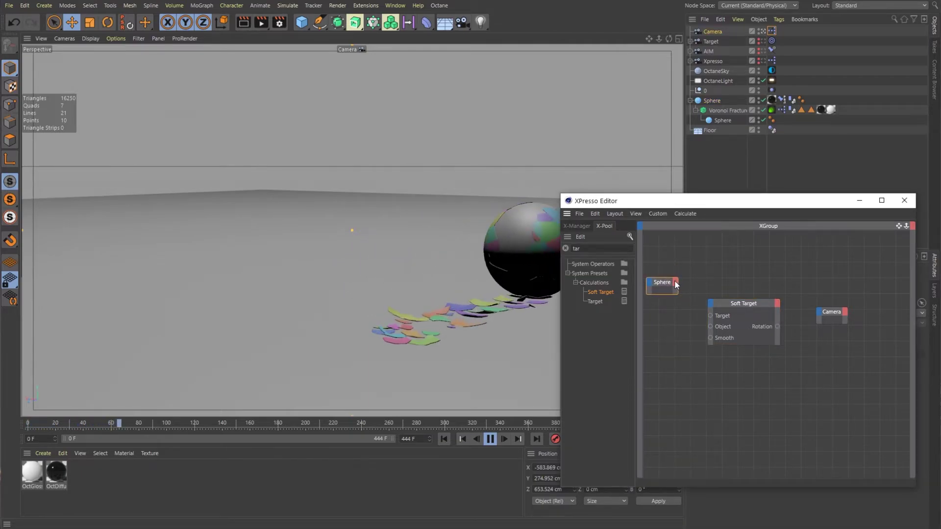
pyautogui.click(676, 284)
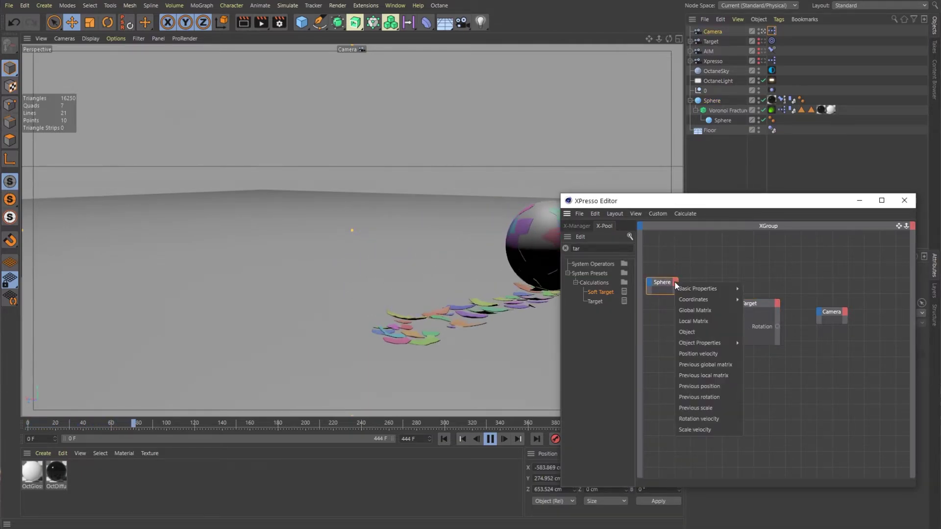
pyautogui.click(698, 332)
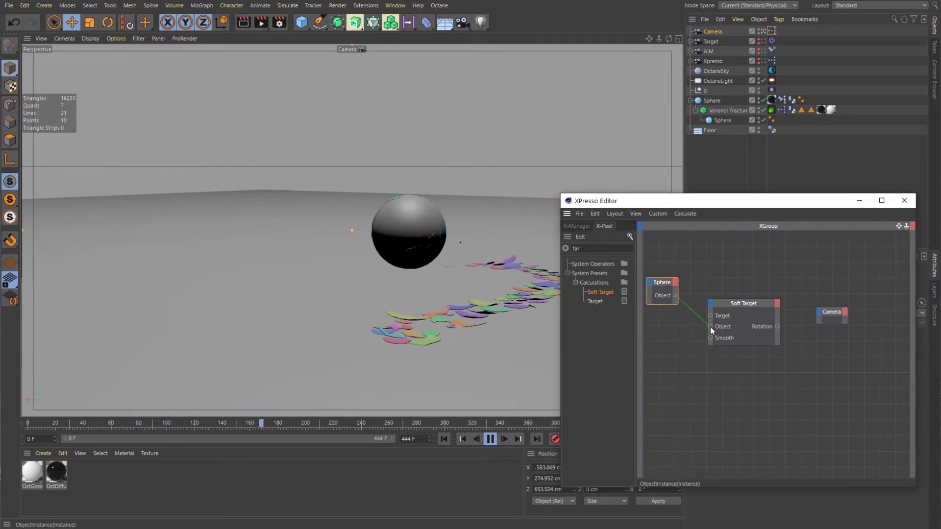
# Wire the Sphere's Object output into Soft Target's Target input, replacing a mistaken link.
pyautogui.moveTo(710, 328); pyautogui.dragTo(710, 327)
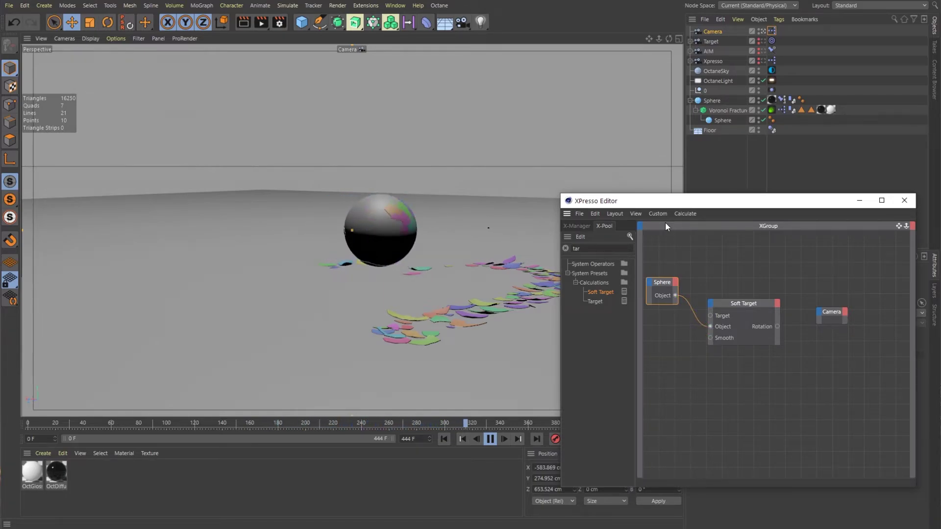
pyautogui.hotkey('ctrl', 'z')
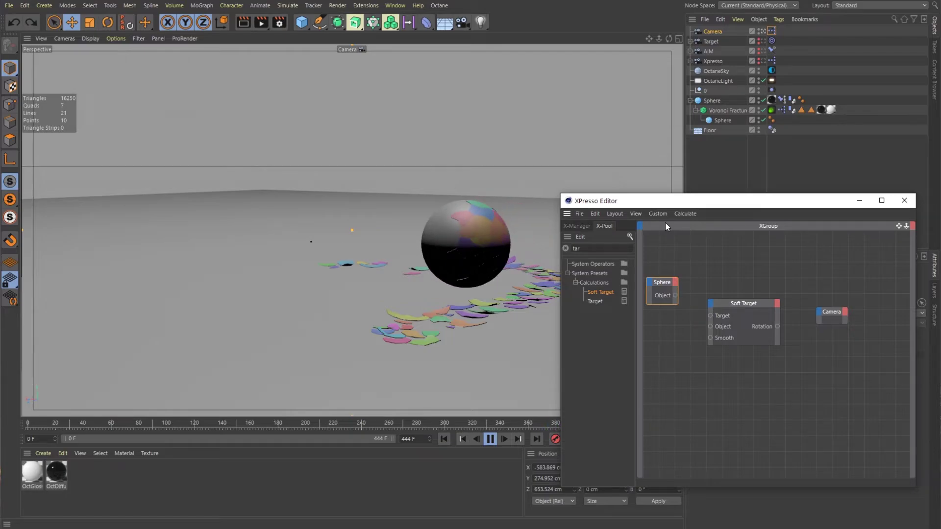
pyautogui.click(663, 282)
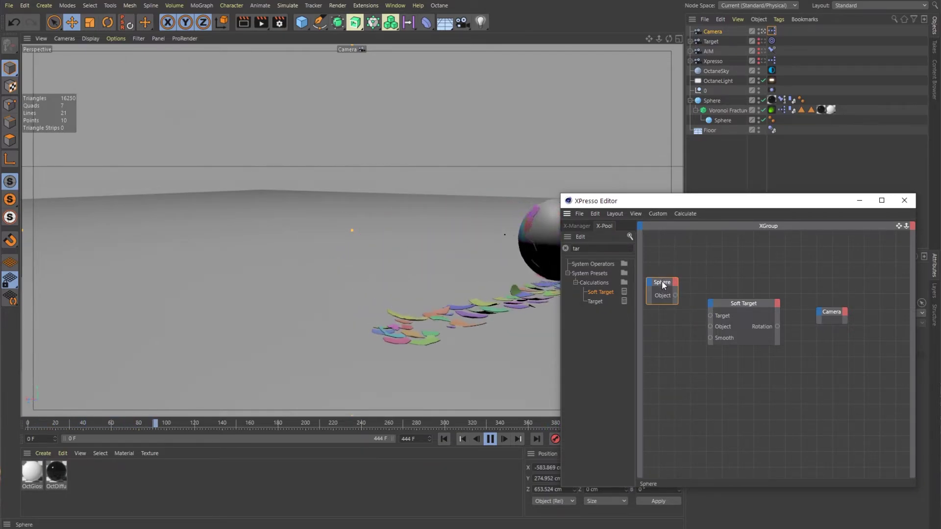
pyautogui.moveTo(662, 283); pyautogui.dragTo(661, 338)
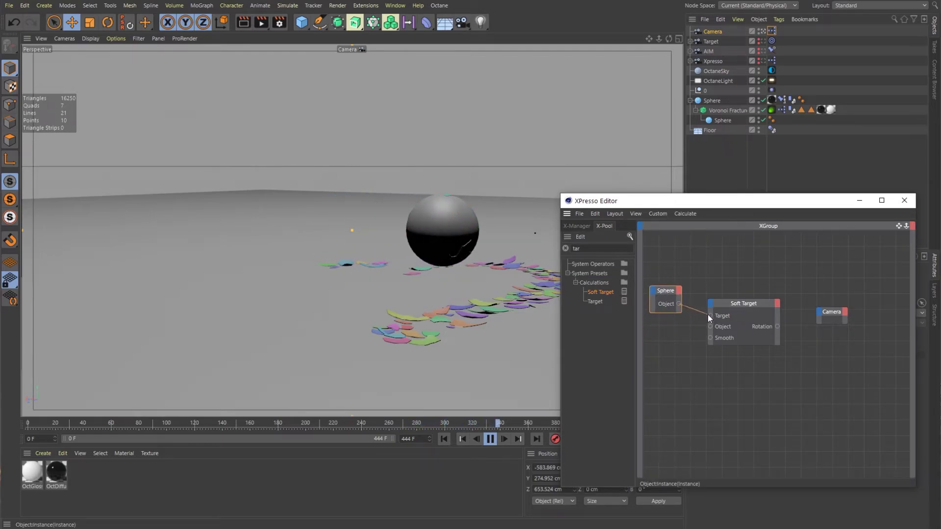
pyautogui.moveTo(708, 314); pyautogui.dragTo(710, 315)
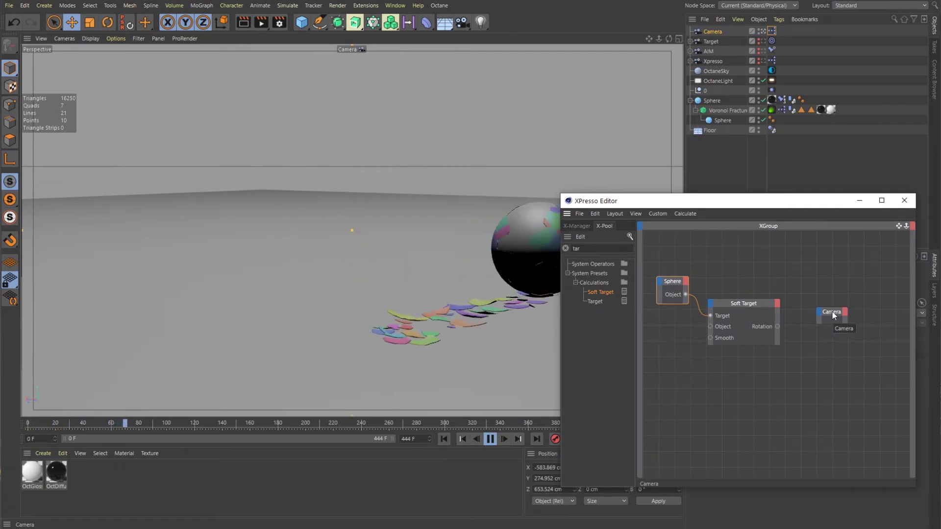
# Duplicate the Camera node below the Sphere, give it an Object output, and rearrange nodes.
pyautogui.moveTo(833, 312); pyautogui.dragTo(798, 376)
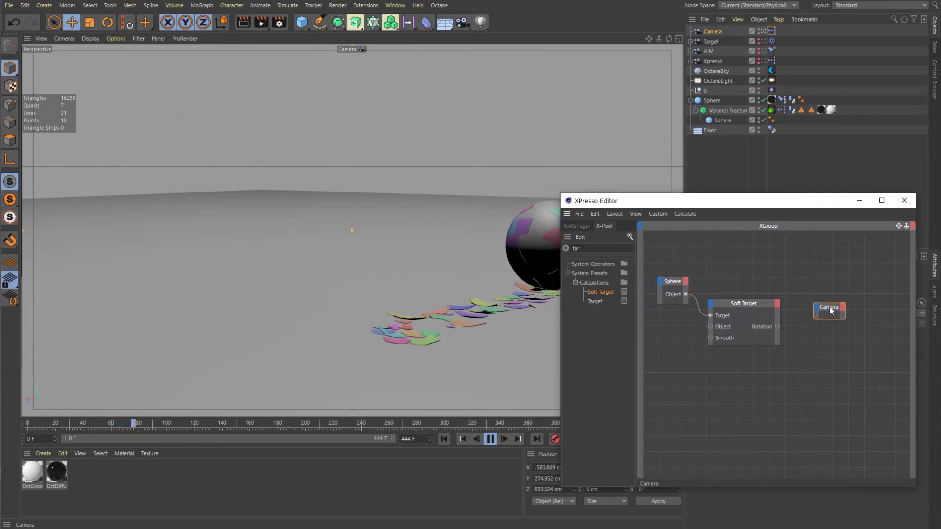
pyautogui.moveTo(831, 311); pyautogui.dragTo(815, 326)
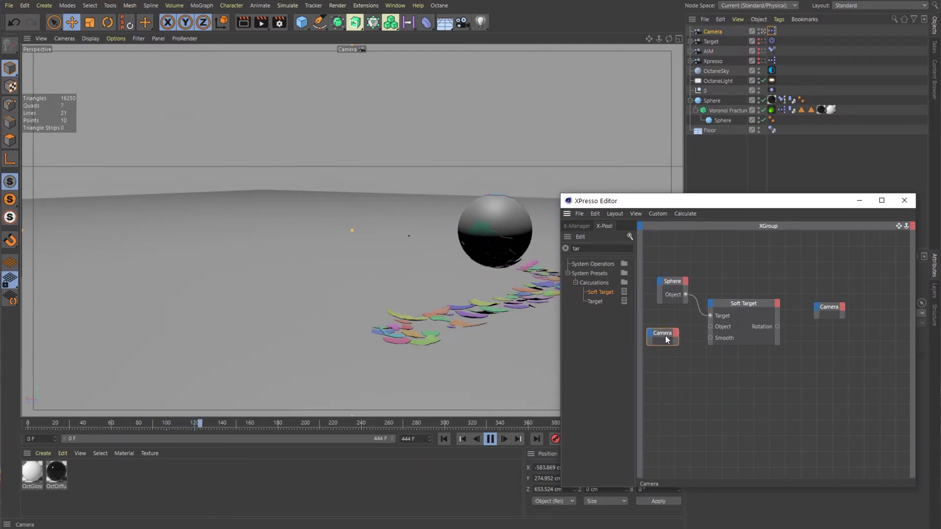
pyautogui.click(678, 332)
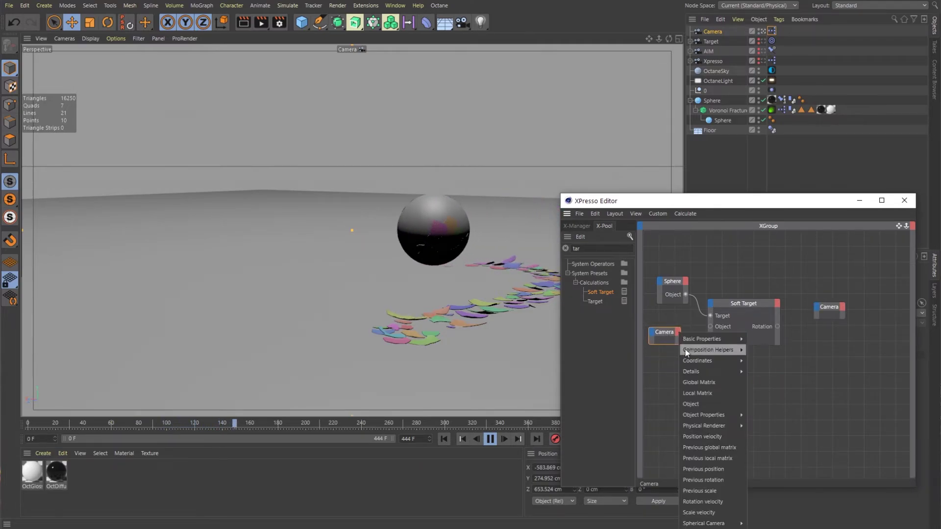
pyautogui.click(697, 404)
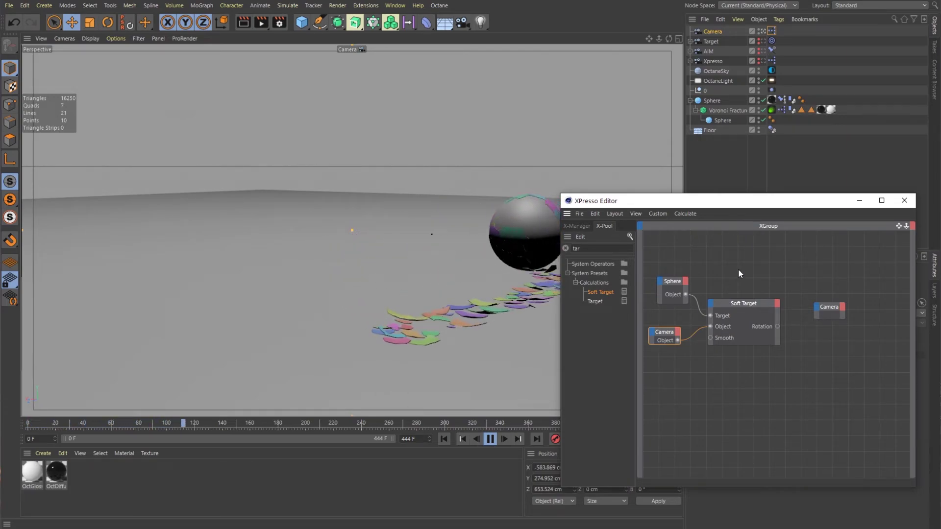
pyautogui.moveTo(737, 302); pyautogui.dragTo(747, 297)
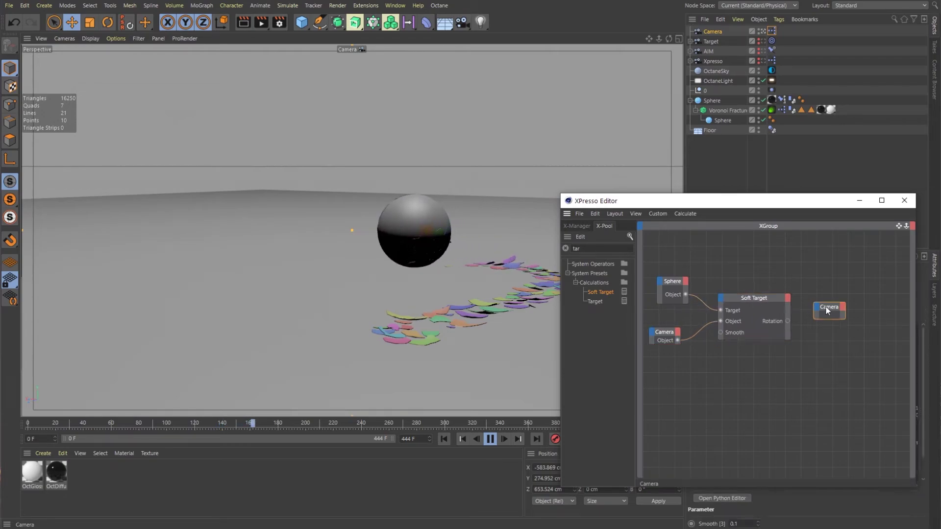
pyautogui.moveTo(828, 308); pyautogui.dragTo(852, 301)
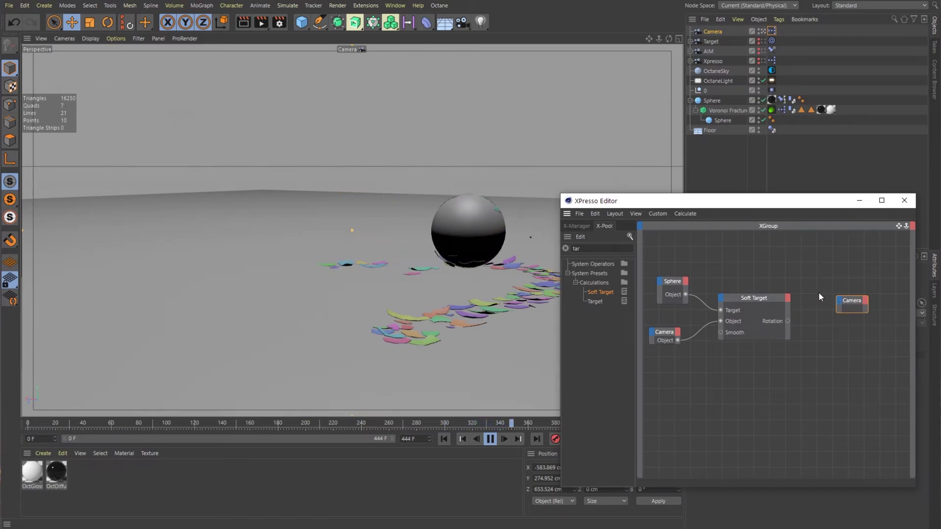
# Connect Soft Target's Rotation output to a new Rotation input on the right Camera node.
pyautogui.click(838, 301)
pyautogui.moveTo(841, 315)
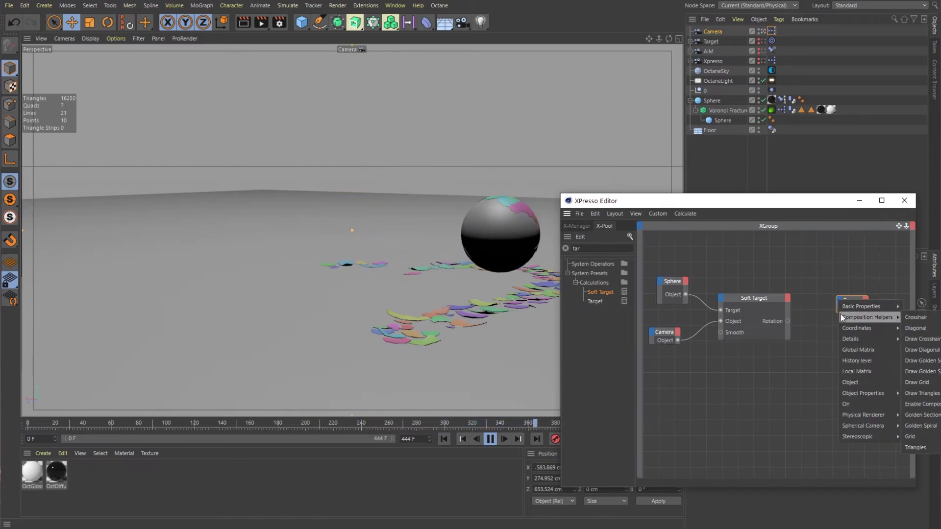
pyautogui.click(789, 323)
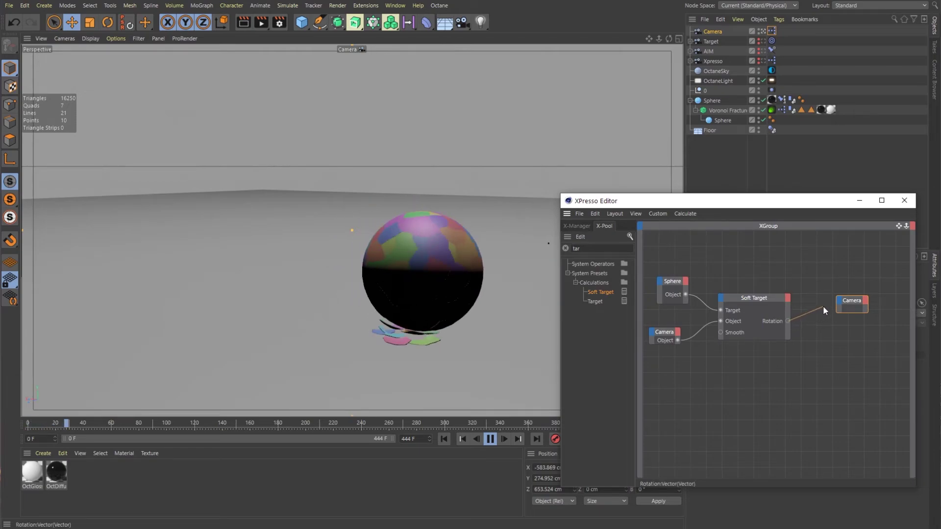
pyautogui.moveTo(844, 309)
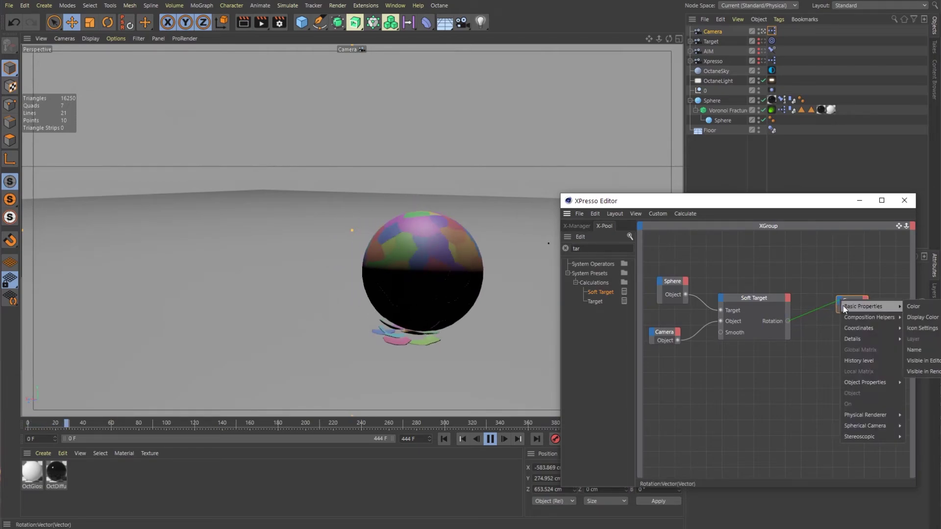
pyautogui.moveTo(851, 328)
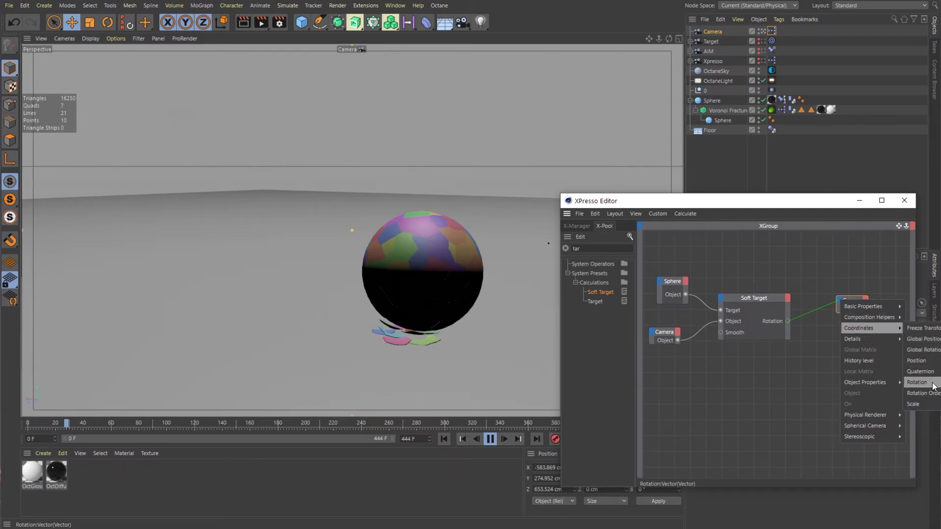
pyautogui.click(917, 382)
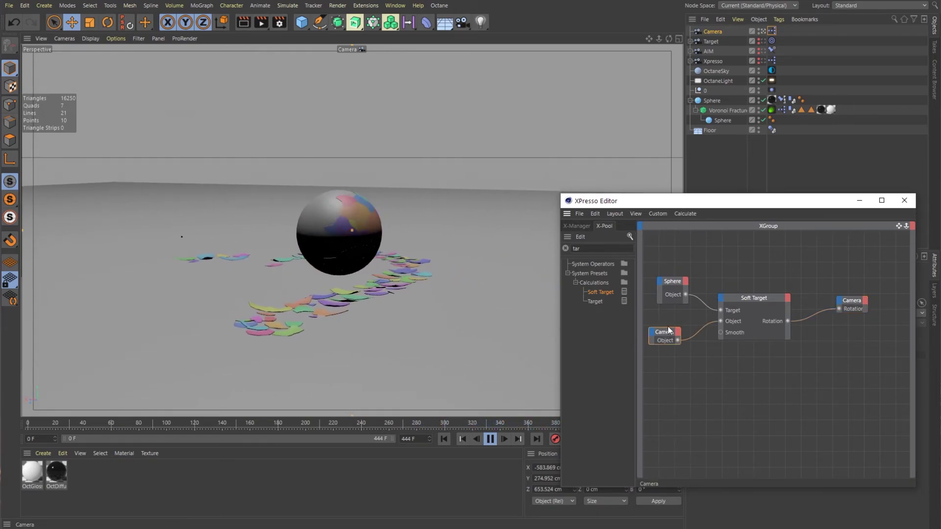
# Move the left Camera node beside the Sphere, select Soft Target for Smooth 0.05, and raise the editor.
pyautogui.moveTo(663, 333); pyautogui.dragTo(673, 316)
pyautogui.click(745, 298)
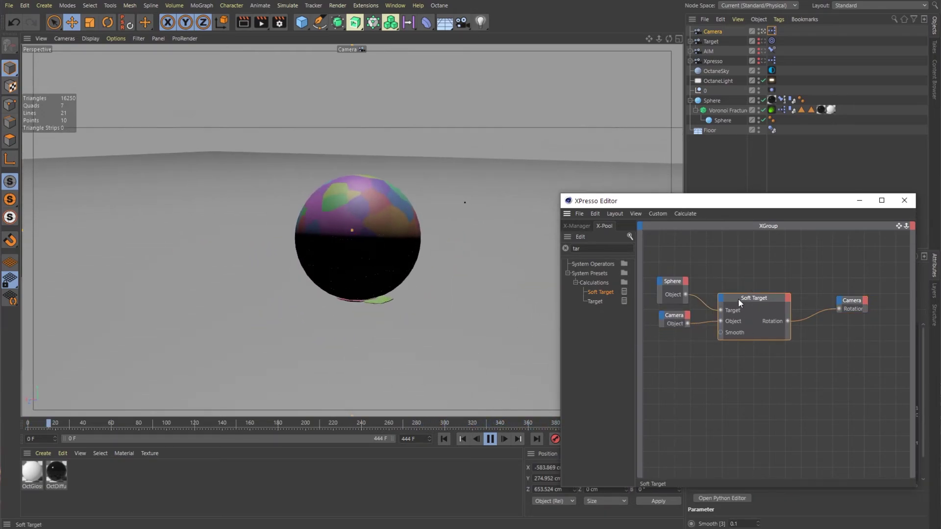
pyautogui.moveTo(784, 205); pyautogui.dragTo(747, 140)
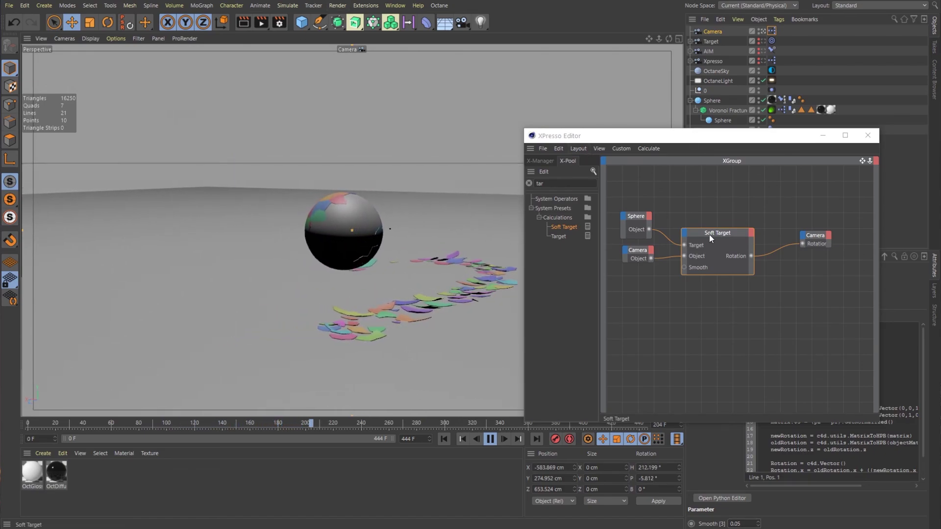
# Drag the Soft Target node slightly up, level with the Sphere and Camera nodes.
pyautogui.moveTo(709, 234); pyautogui.dragTo(716, 218)
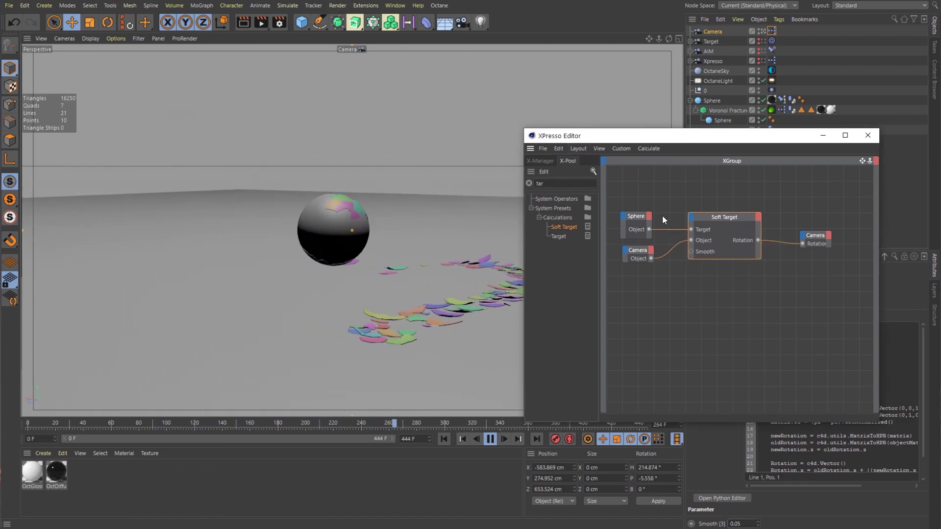